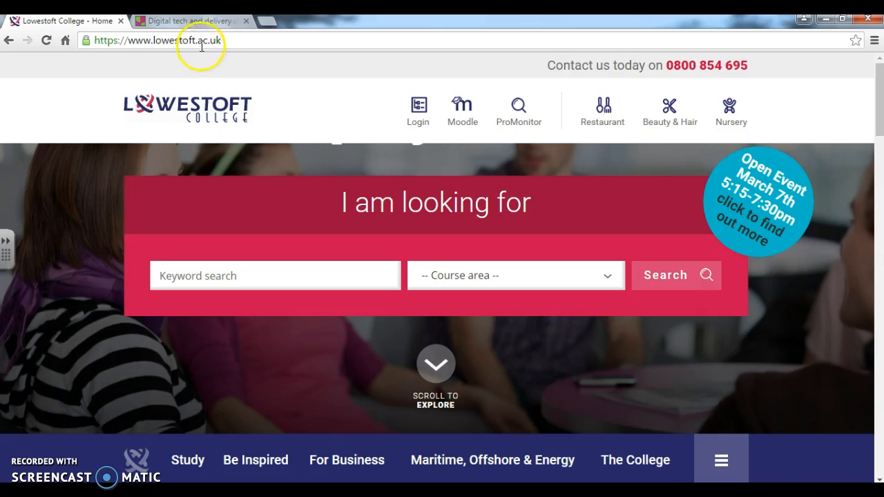
Go to getkahoot.com and open the sign-in page
{"action": "left_click", "coordinate": [225, 39]}
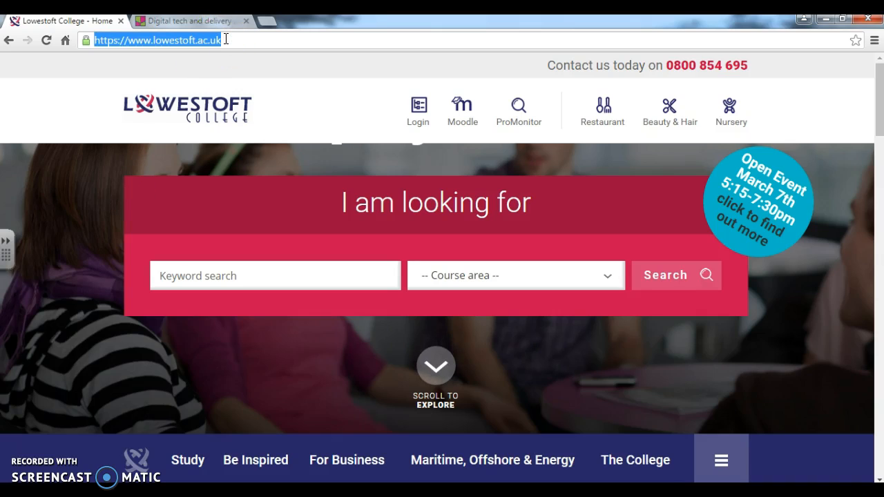
{"action": "type", "text": "getkahoo"}
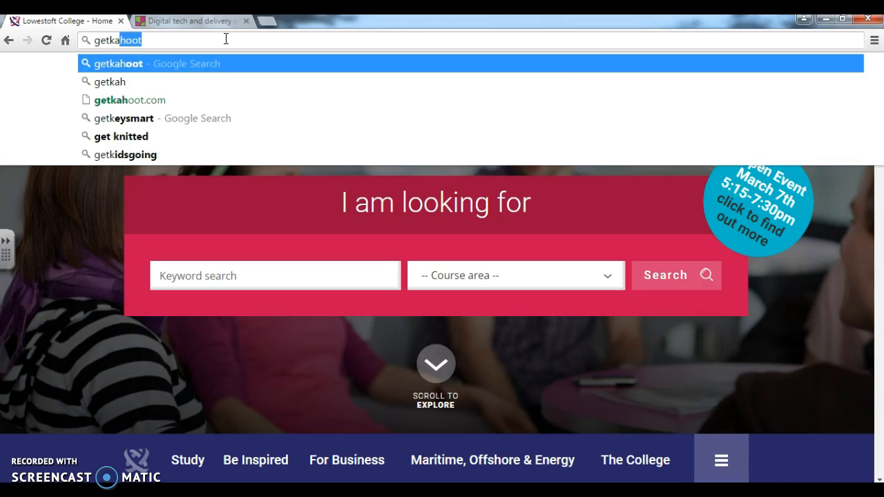
{"action": "type", "text": "t.com"}
{"action": "key", "text": "Return"}
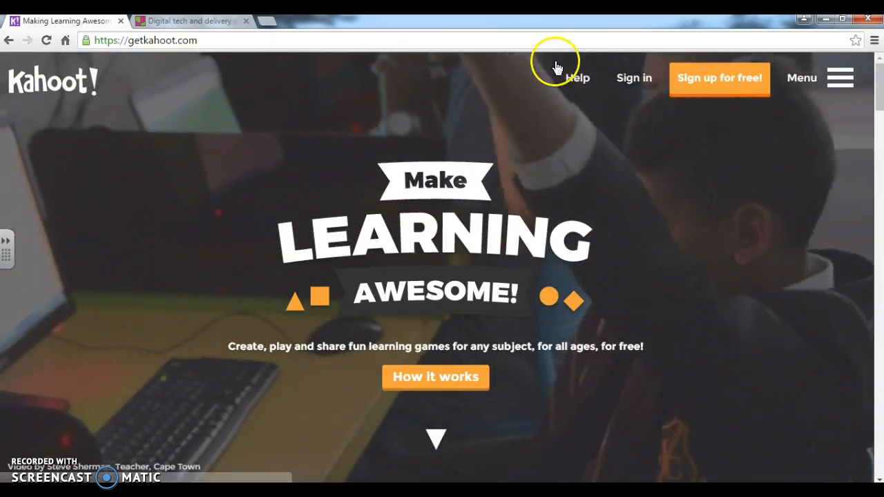
{"action": "left_click", "coordinate": [628, 81]}
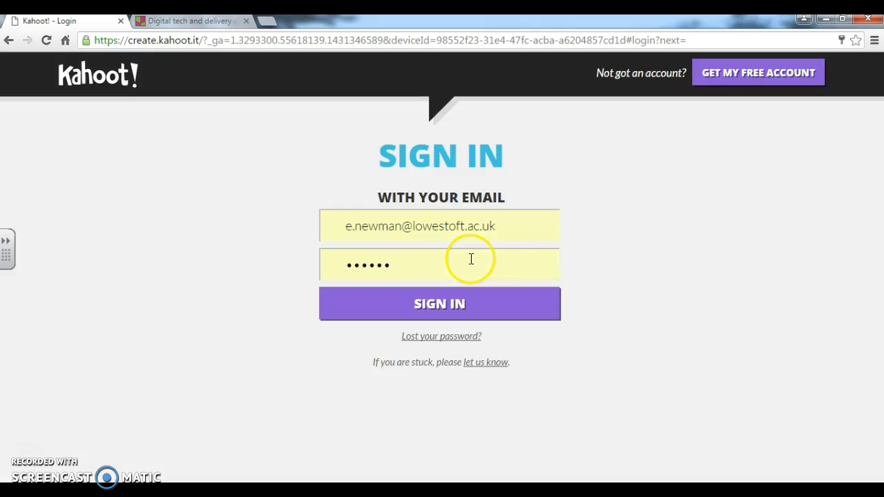
Keep the filled-in account e-mail, re-enter the account password and sign in
{"action": "left_click", "coordinate": [506, 221]}
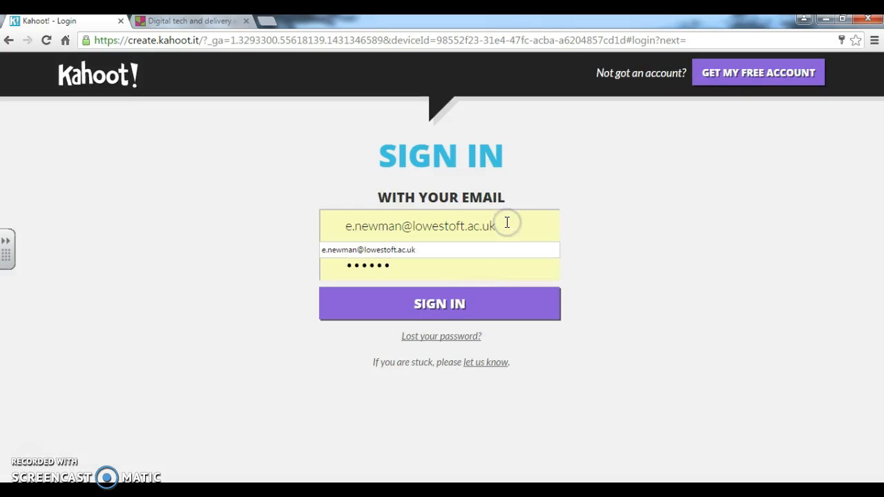
{"action": "left_click_drag", "start_coordinate": [506, 222], "coordinate": [311, 225]}
{"action": "left_click", "coordinate": [506, 231]}
{"action": "left_click", "coordinate": [434, 270]}
{"action": "key", "text": "BackSpace"}
{"action": "key", "text": "BackSpace"}
{"action": "key", "text": "BackSpace"}
{"action": "key", "text": "BackSpace"}
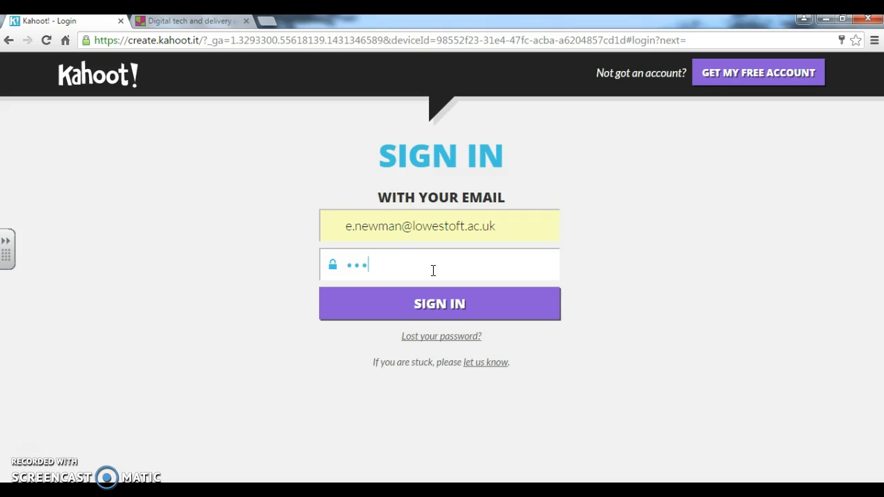
{"action": "key", "text": "Return"}
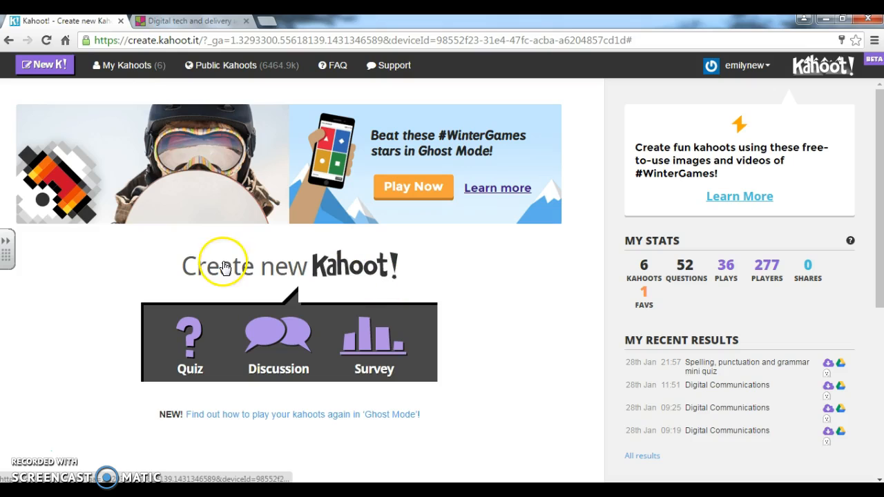
Open My Kahoots and look through the list of kahoots created by this account
{"action": "left_click", "coordinate": [145, 69]}
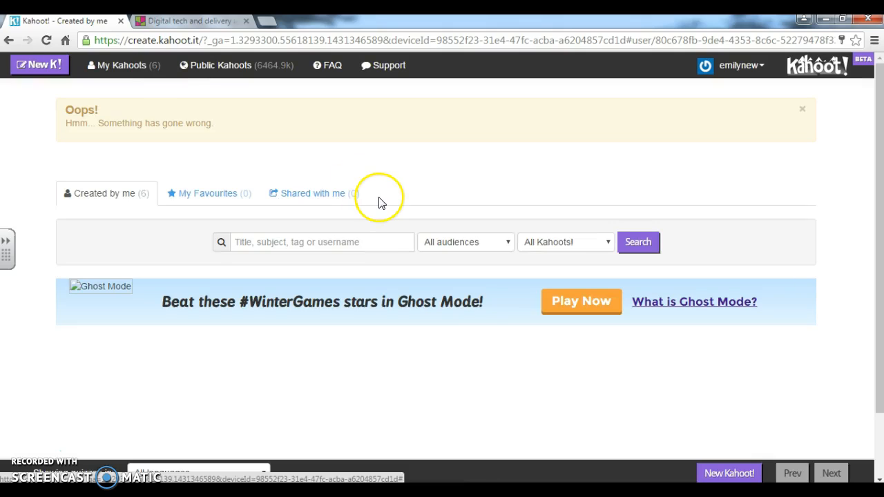
{"action": "left_click", "coordinate": [130, 70]}
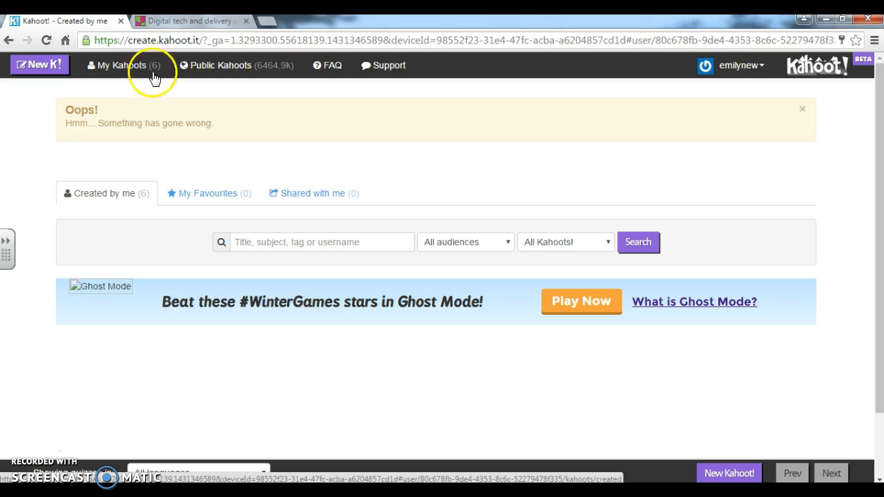
{"action": "scroll", "coordinate": [880, 143], "scroll_direction": "down", "scroll_amount": 2}
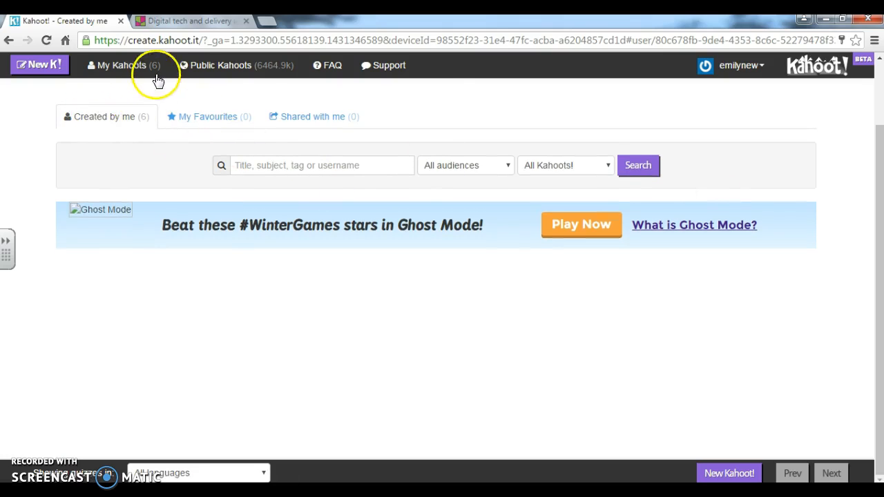
Open Public Kahoots and look through the featured quizzes
{"action": "left_click", "coordinate": [245, 69]}
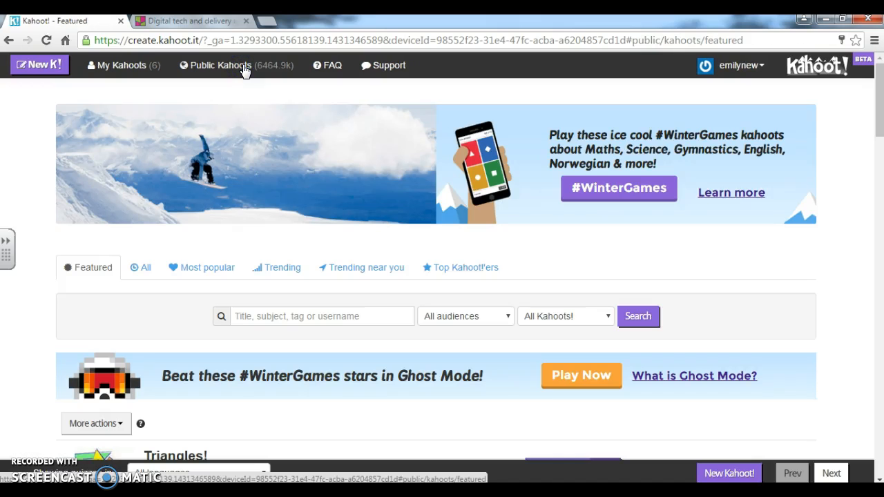
{"action": "left_click_drag", "start_coordinate": [878, 82], "coordinate": [880, 151]}
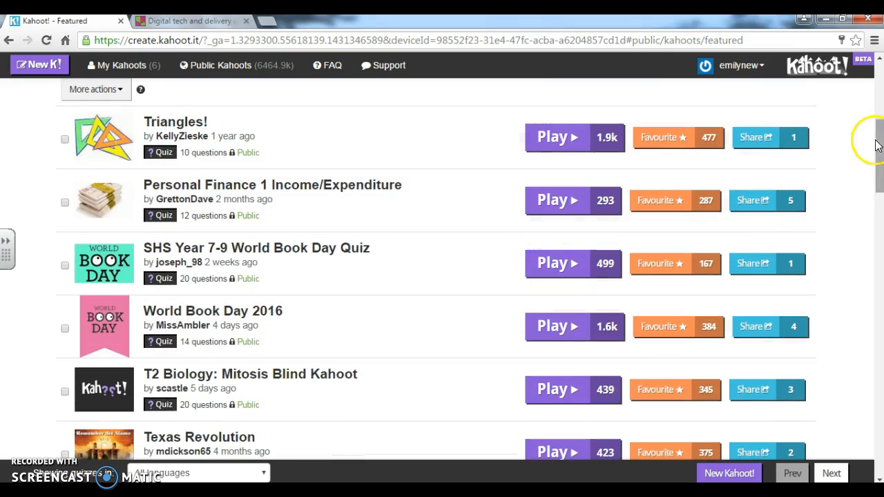
{"action": "mouse_move", "coordinate": [878, 138]}
{"action": "left_mouse_down"}
{"action": "mouse_move", "coordinate": [877, 262]}
{"action": "mouse_move", "coordinate": [881, 81]}
{"action": "left_mouse_up"}
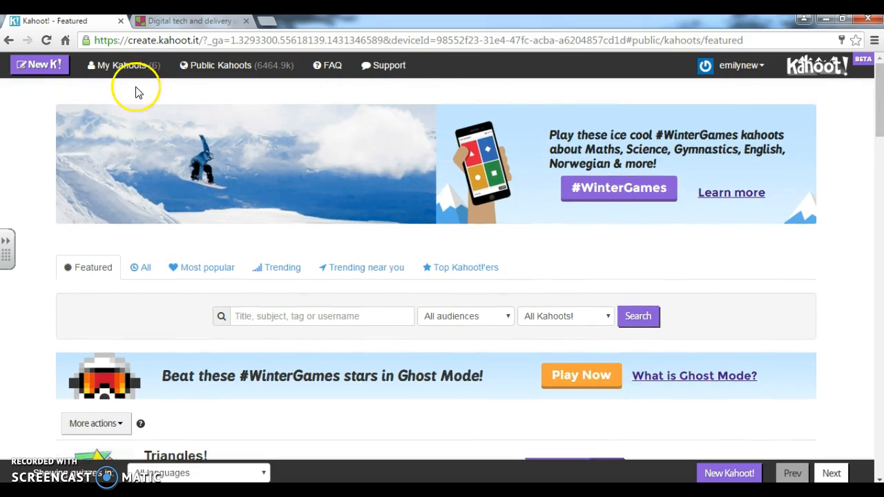
Return to the Kahoot home page and create a new quiz named "Spelling quiz"
{"action": "left_click", "coordinate": [808, 61]}
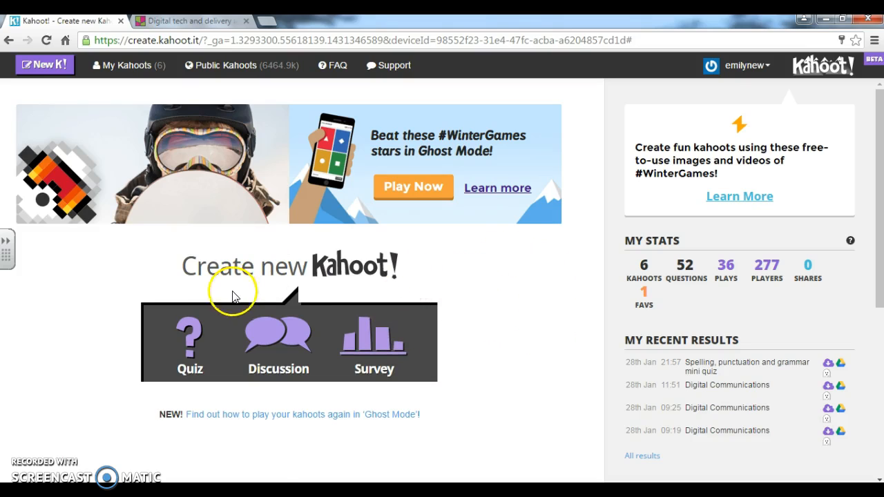
{"action": "left_click", "coordinate": [193, 352]}
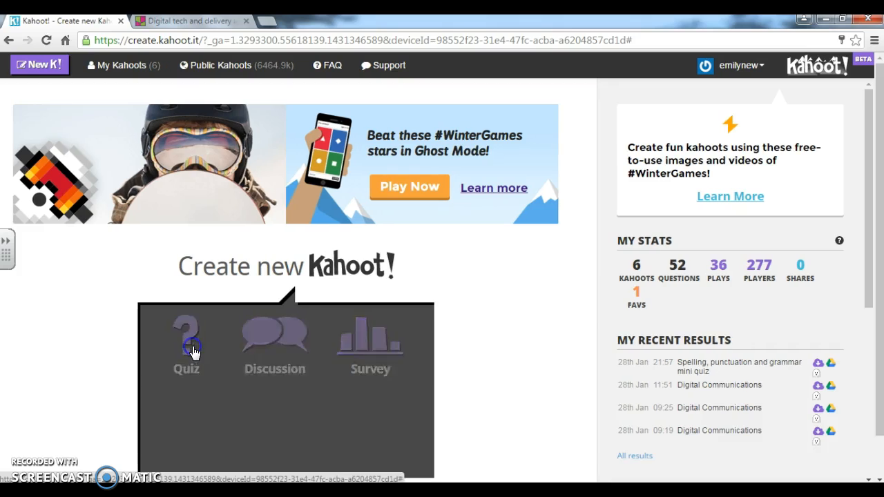
{"action": "mouse_move", "coordinate": [865, 118]}
{"action": "left_mouse_down"}
{"action": "mouse_move", "coordinate": [868, 146]}
{"action": "mouse_move", "coordinate": [870, 110]}
{"action": "left_mouse_up"}
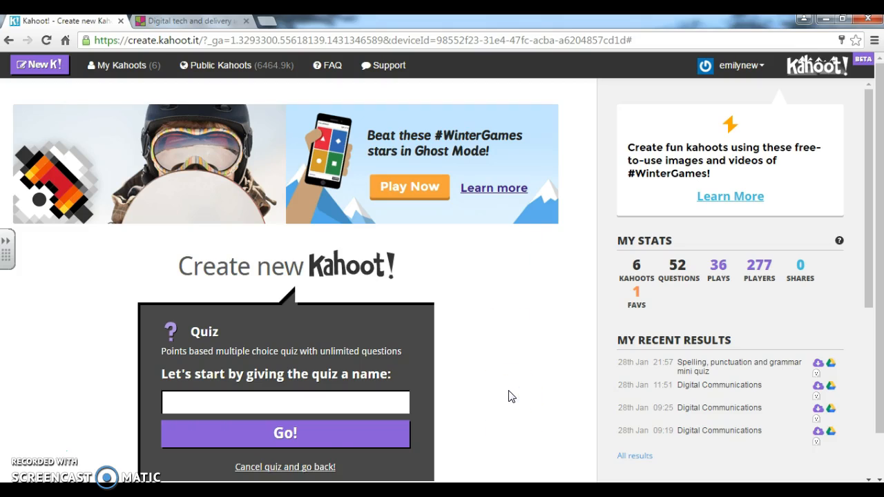
{"action": "left_click", "coordinate": [287, 403]}
{"action": "left_click", "coordinate": [281, 429]}
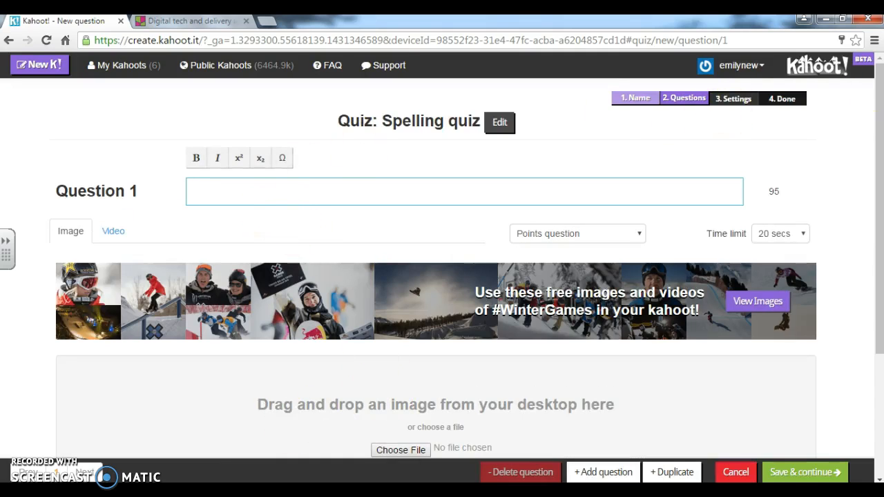
Enter "Which is the correct spelling?" as the text of Question 1
{"action": "left_click_drag", "start_coordinate": [879, 109], "coordinate": [881, 145]}
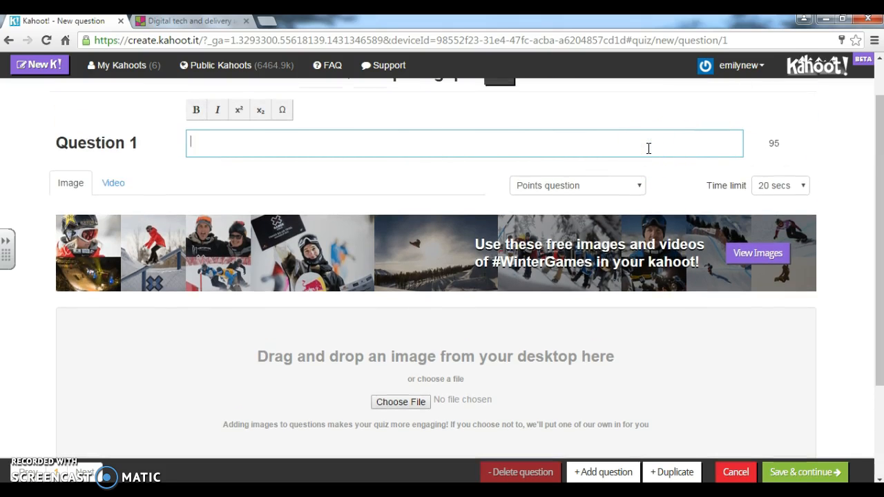
{"action": "type", "text": "Which is the correct"}
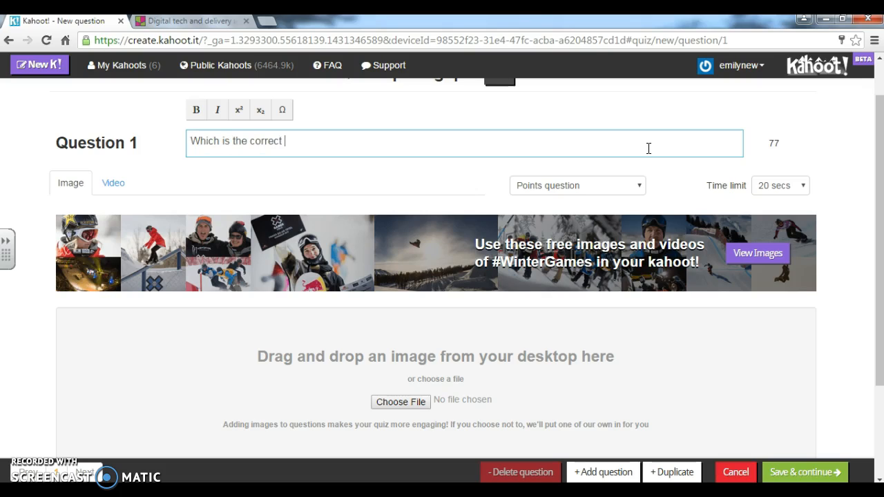
{"action": "left_click", "coordinate": [667, 136]}
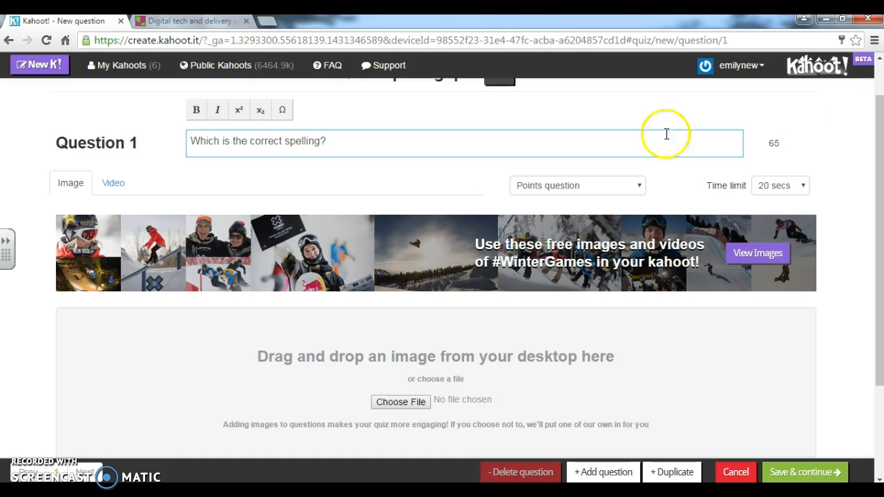
Fill in the four answers in order as "defanately", "definitely", "defiantly" and "definitly"
{"action": "left_click_drag", "start_coordinate": [874, 203], "coordinate": [881, 307]}
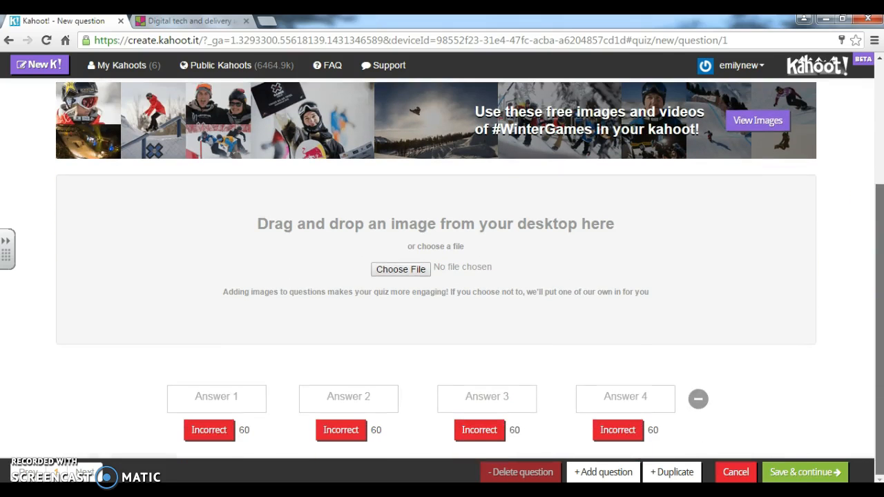
{"action": "left_click", "coordinate": [202, 400]}
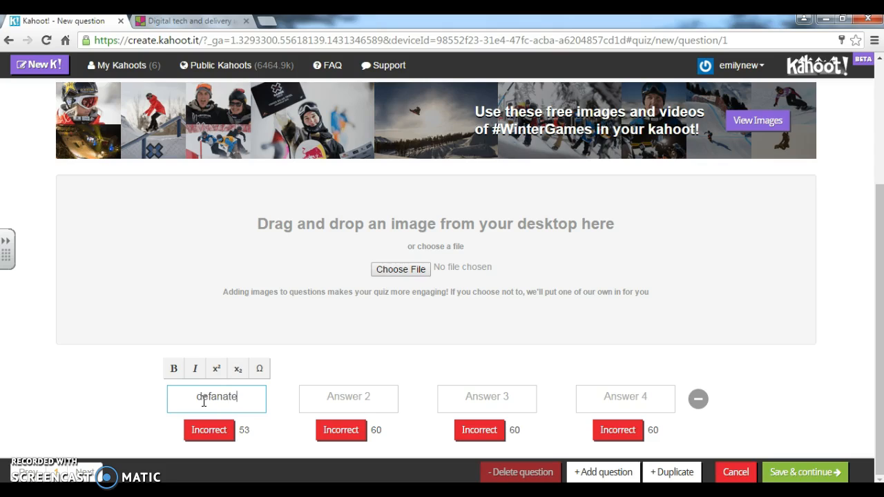
{"action": "left_click", "coordinate": [390, 397]}
{"action": "type", "text": "definitely"}
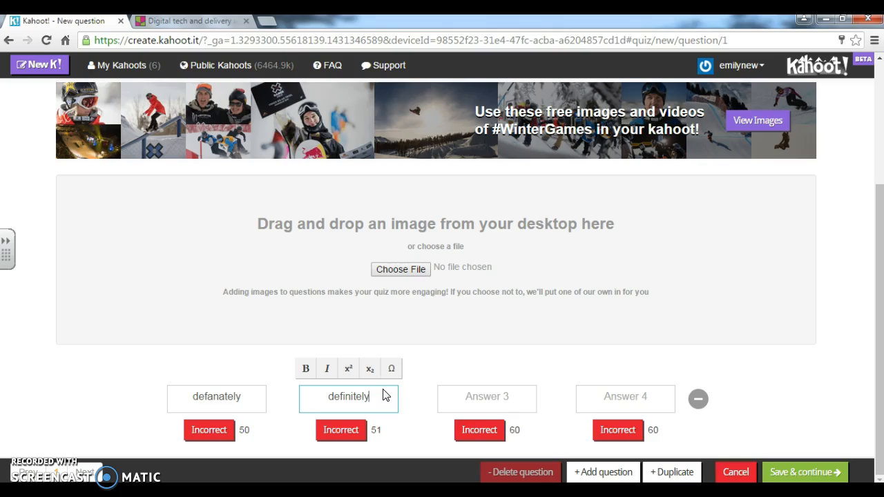
{"action": "left_click", "coordinate": [485, 402]}
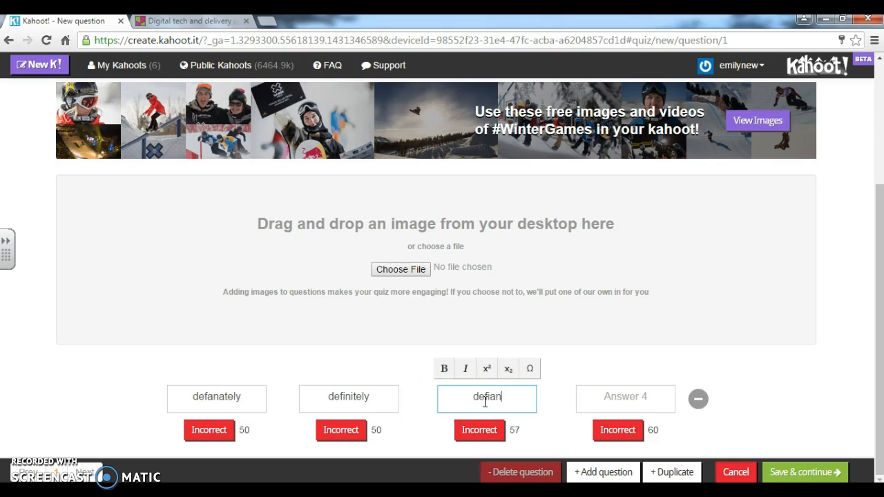
{"action": "type", "text": "defiantly"}
{"action": "left_click", "coordinate": [598, 396]}
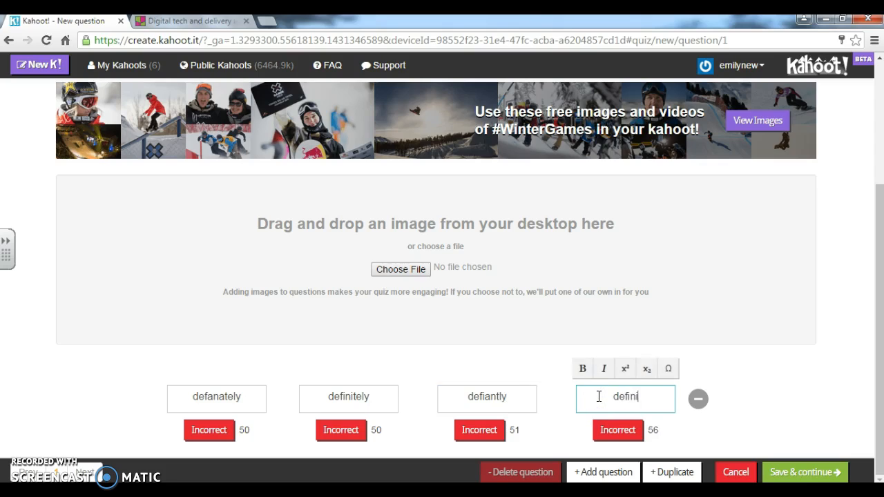
Mark the answer "definitely" as correct
{"action": "left_click", "coordinate": [358, 432]}
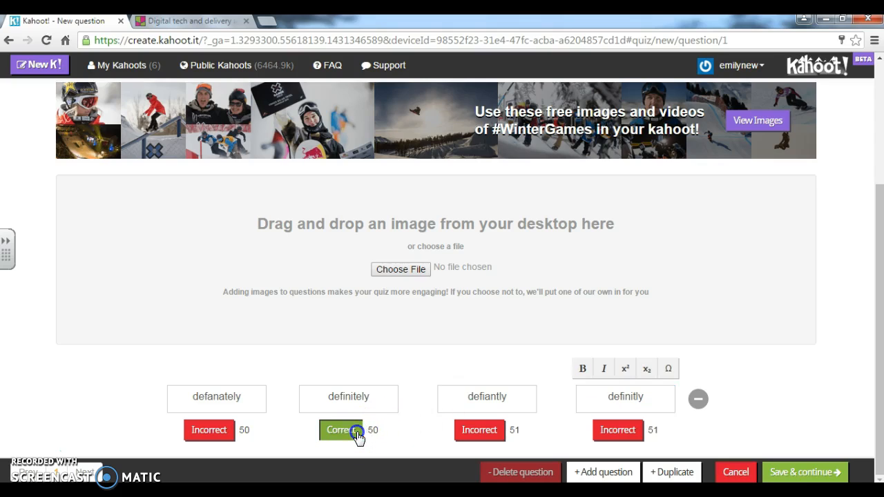
{"action": "left_click", "coordinate": [412, 432]}
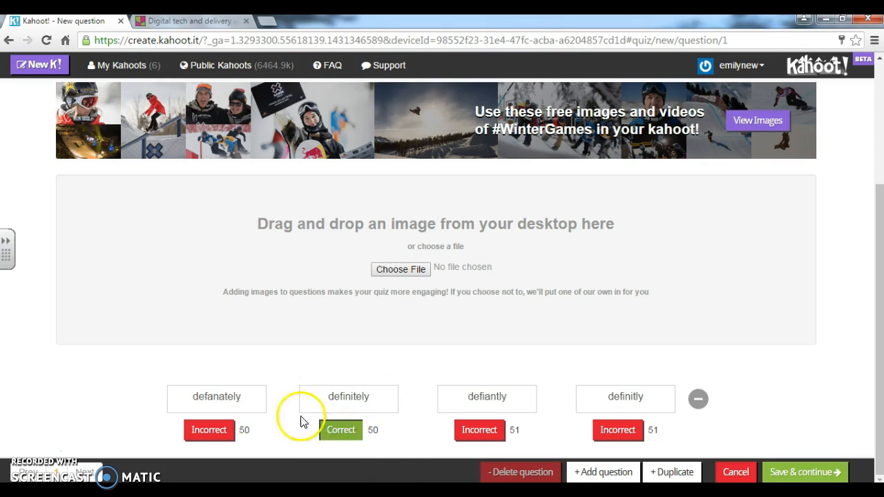
{"action": "left_click", "coordinate": [147, 356]}
{"action": "left_click", "coordinate": [297, 278]}
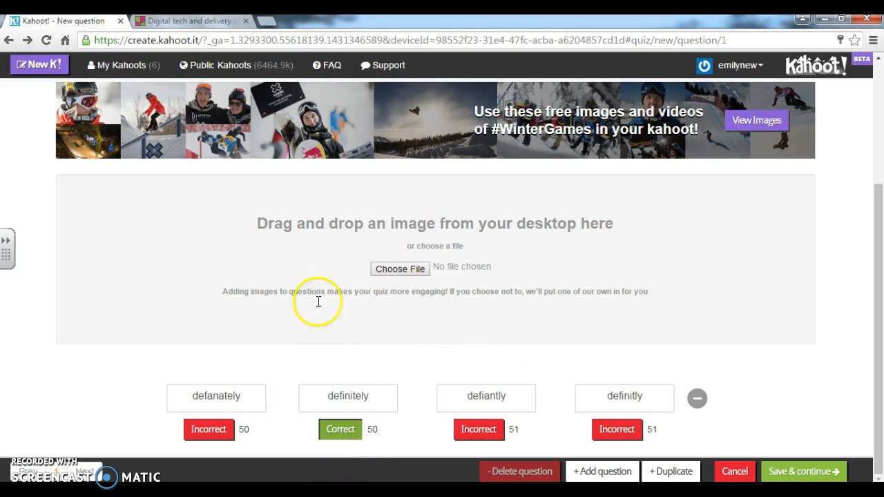
Add the GCSE English logo PNG (4747-logo-gcse-english-1050-questions) from the Pictures library as the question's image
{"action": "left_click", "coordinate": [404, 271]}
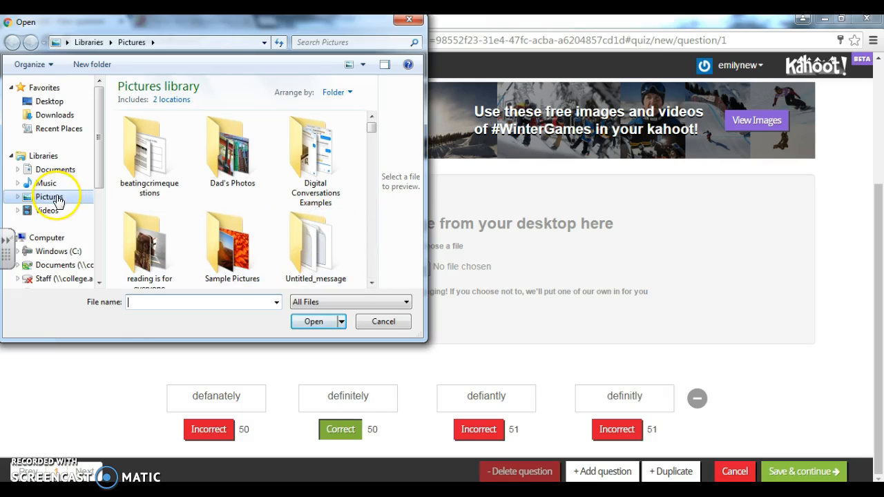
{"action": "left_click", "coordinate": [372, 284]}
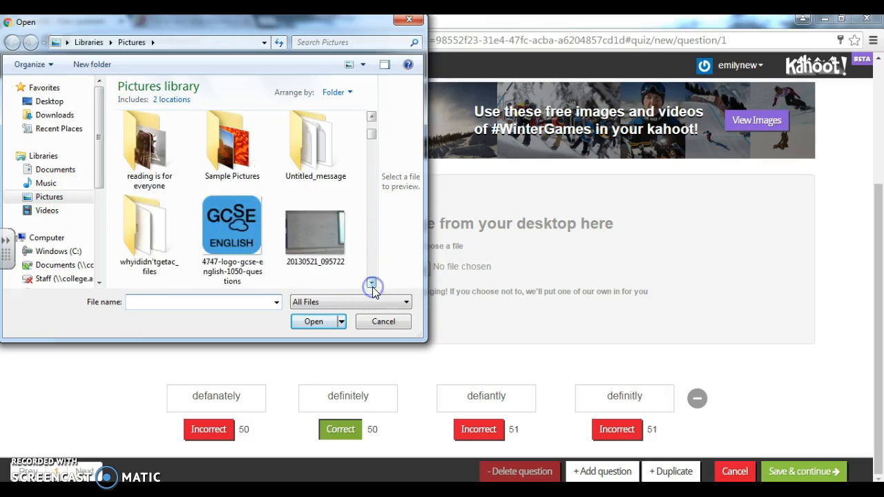
{"action": "left_click", "coordinate": [372, 284]}
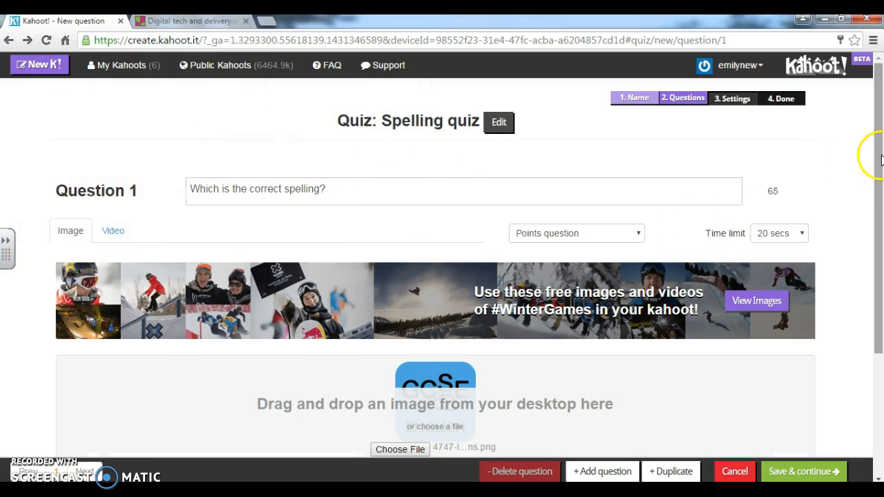
Set the time limit for Question 1 to 60 secs
{"action": "left_click_drag", "start_coordinate": [879, 158], "coordinate": [880, 184]}
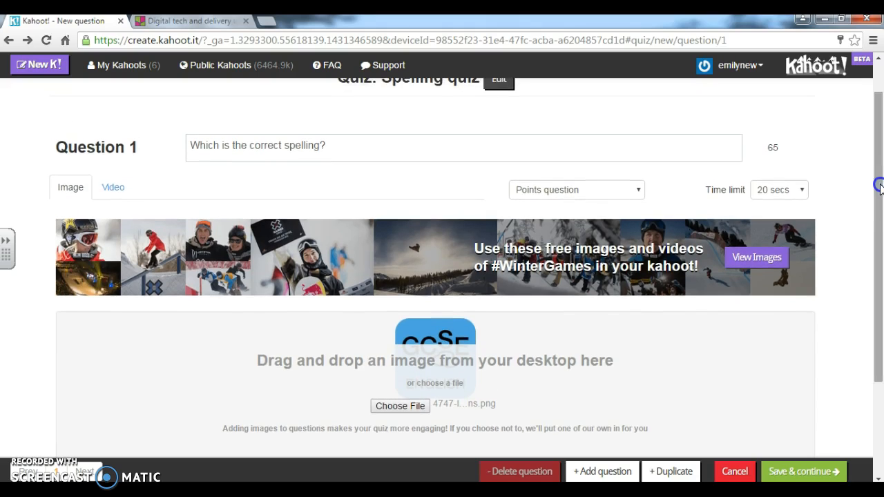
{"action": "left_click", "coordinate": [781, 190]}
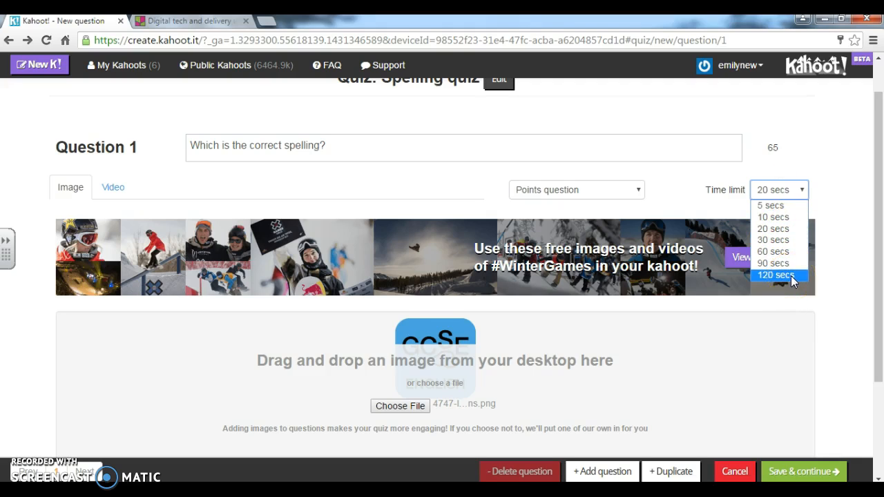
{"action": "left_click", "coordinate": [781, 252]}
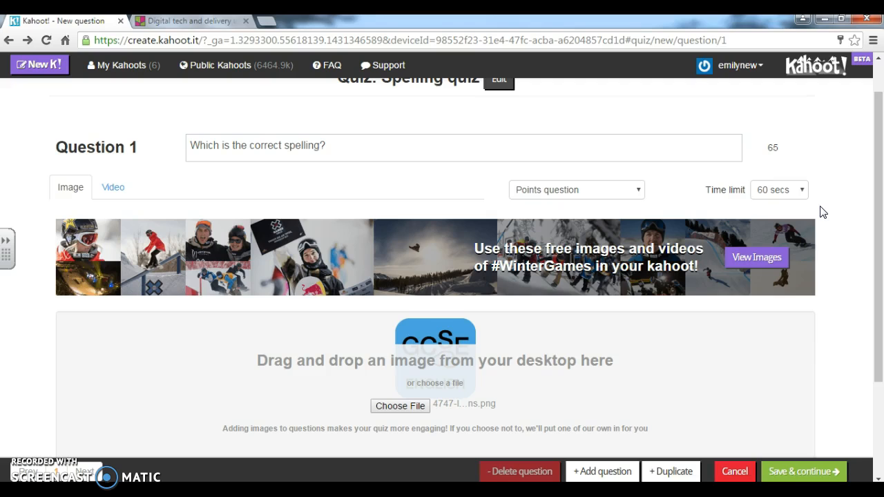
{"action": "left_click", "coordinate": [879, 176]}
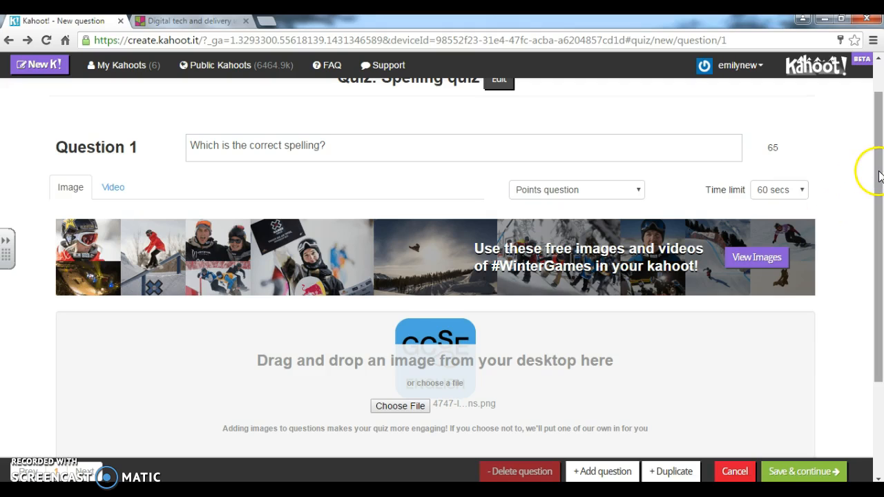
Add a second question to the quiz with the text "Which is the correct spelling?"
{"action": "left_click_drag", "start_coordinate": [880, 176], "coordinate": [881, 270]}
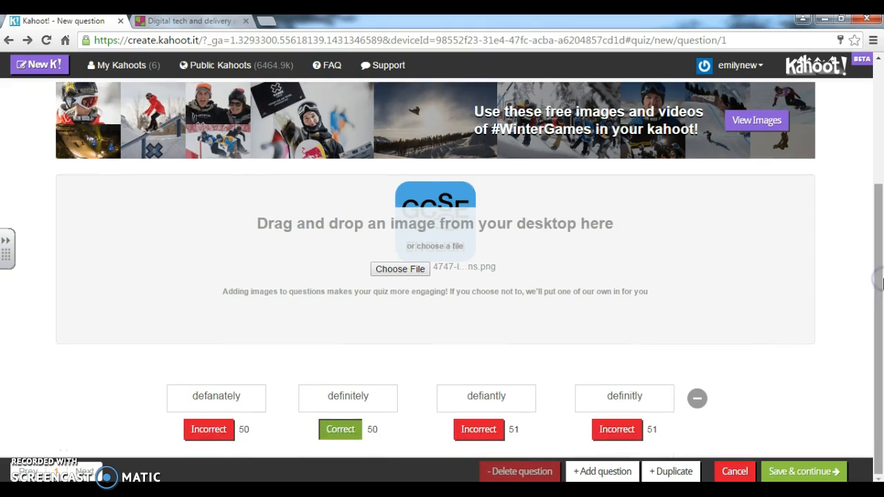
{"action": "left_click", "coordinate": [625, 474]}
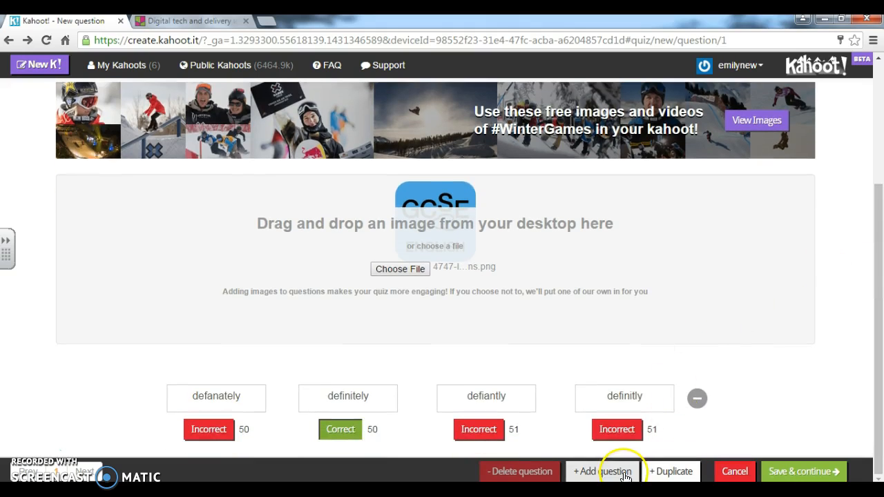
{"action": "left_click", "coordinate": [625, 474]}
{"action": "left_click", "coordinate": [625, 474]}
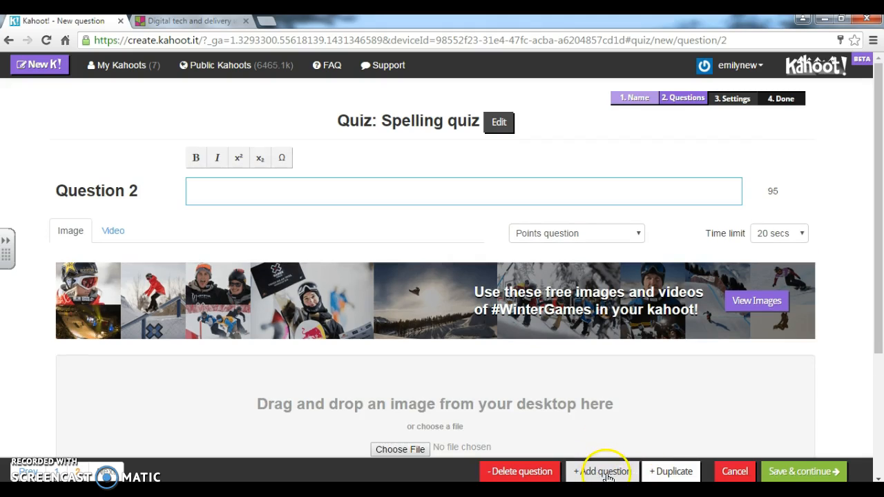
{"action": "left_click", "coordinate": [317, 191]}
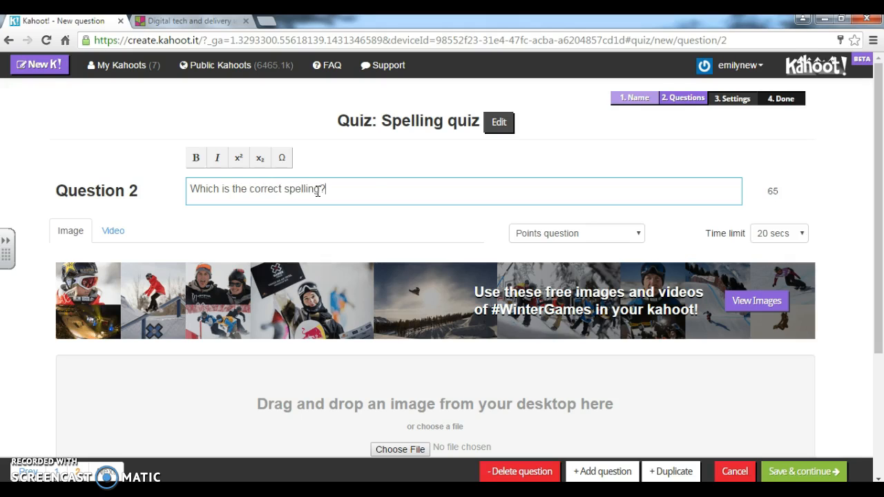
Fill in Question 2's answers in order as "neccessary", "nesecary", "necessary" and "nessecary", marking "necessary" as correct
{"action": "left_click_drag", "start_coordinate": [877, 147], "coordinate": [878, 247]}
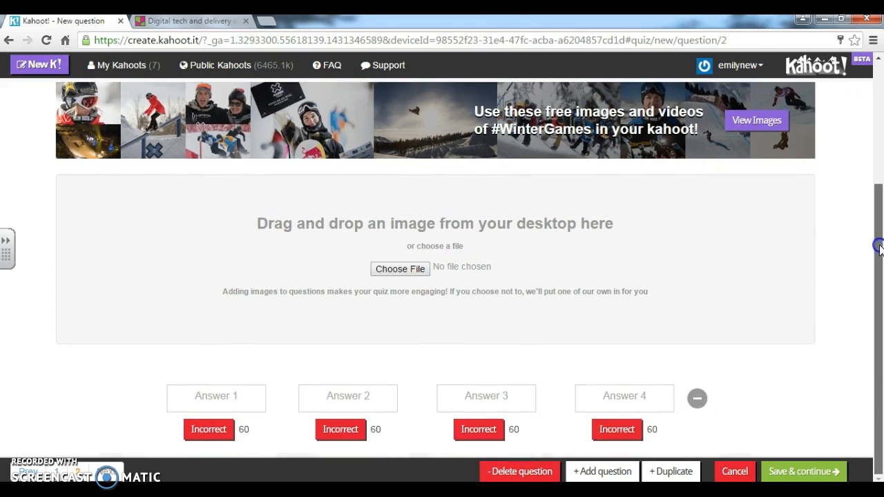
{"action": "left_click", "coordinate": [232, 395]}
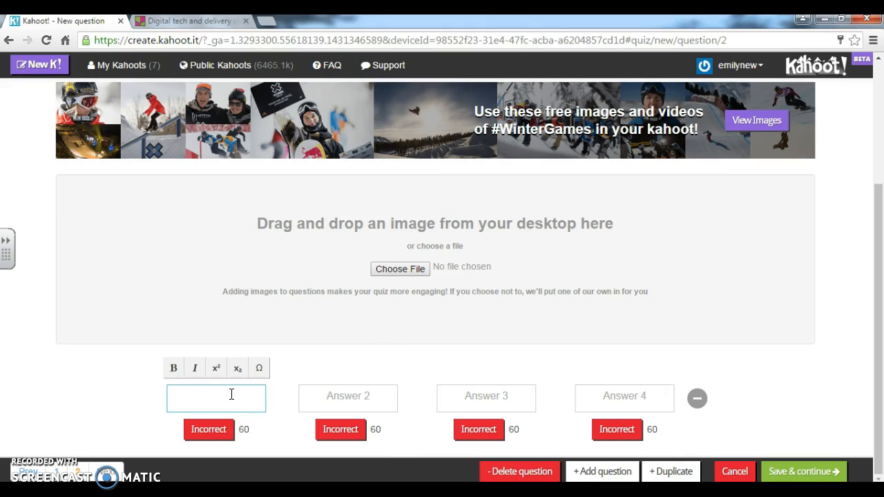
{"action": "type", "text": "neccessary"}
{"action": "key", "text": "Tab"}
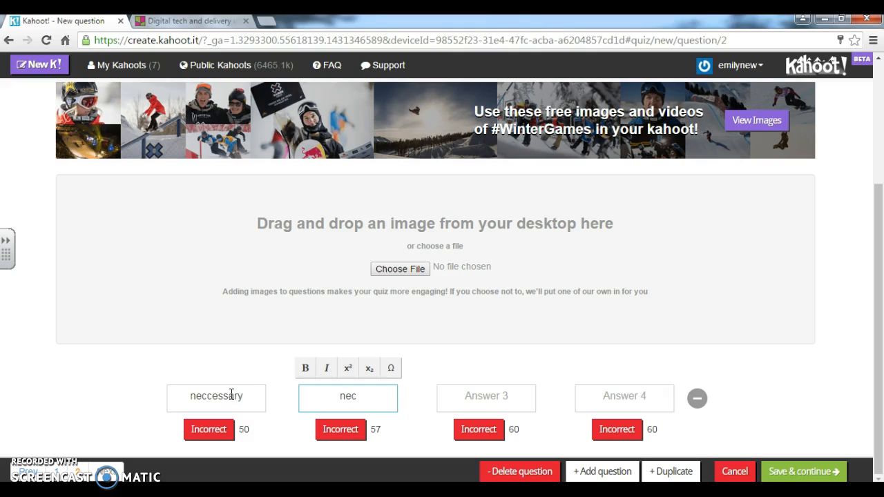
{"action": "type", "text": "nesecary"}
{"action": "key", "text": "Tab"}
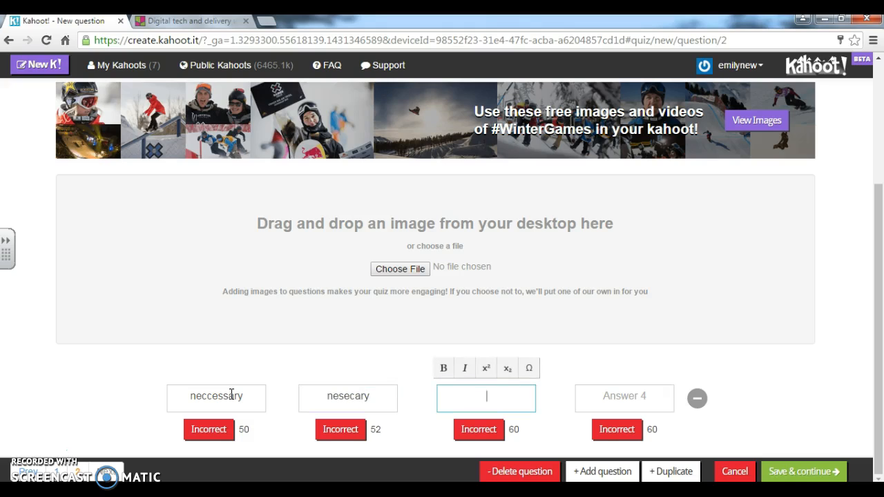
{"action": "type", "text": "necessary"}
{"action": "key", "text": "Tab"}
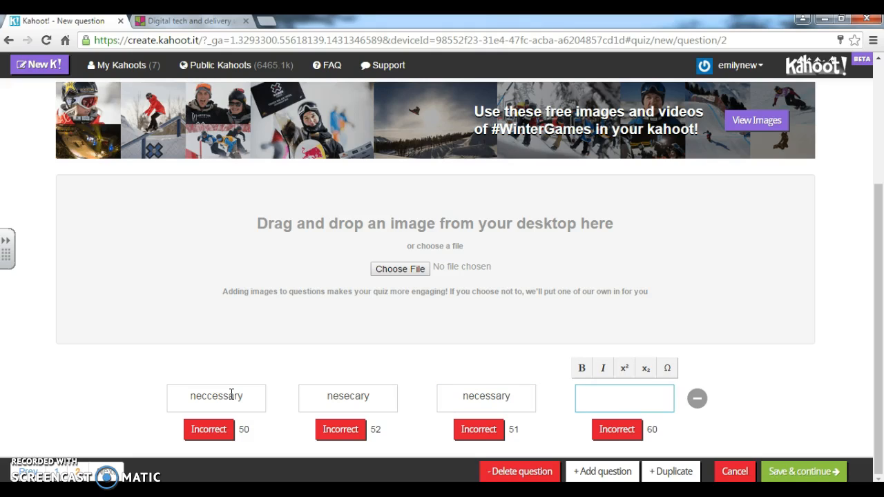
{"action": "type", "text": "nessecary"}
{"action": "left_click", "coordinate": [200, 392]}
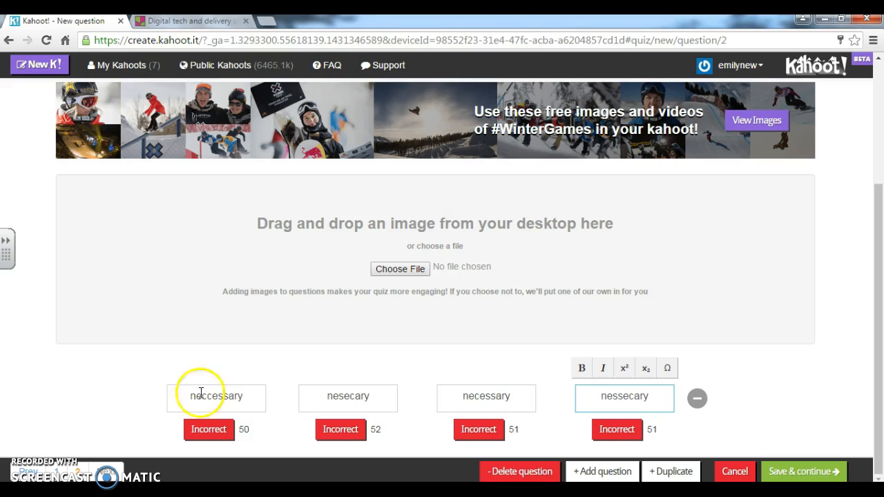
{"action": "left_click", "coordinate": [487, 437]}
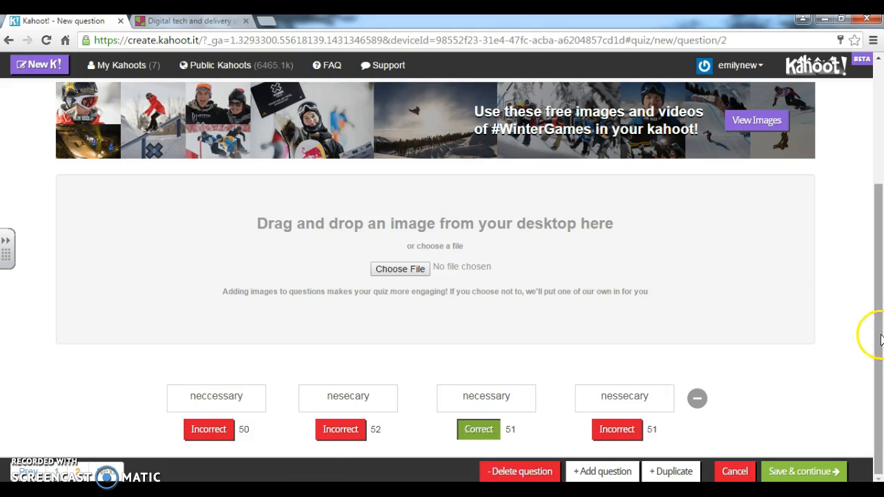
Set the time limit for Question 2 to 60 secs and save the quiz questions
{"action": "left_click_drag", "start_coordinate": [878, 323], "coordinate": [875, 253]}
{"action": "left_click", "coordinate": [796, 159]}
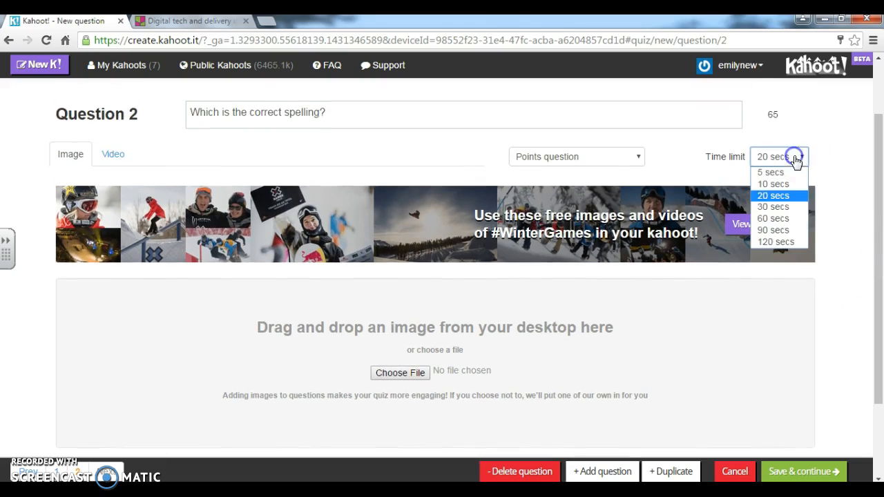
{"action": "left_click", "coordinate": [779, 218]}
{"action": "left_click_drag", "start_coordinate": [877, 159], "coordinate": [880, 253]}
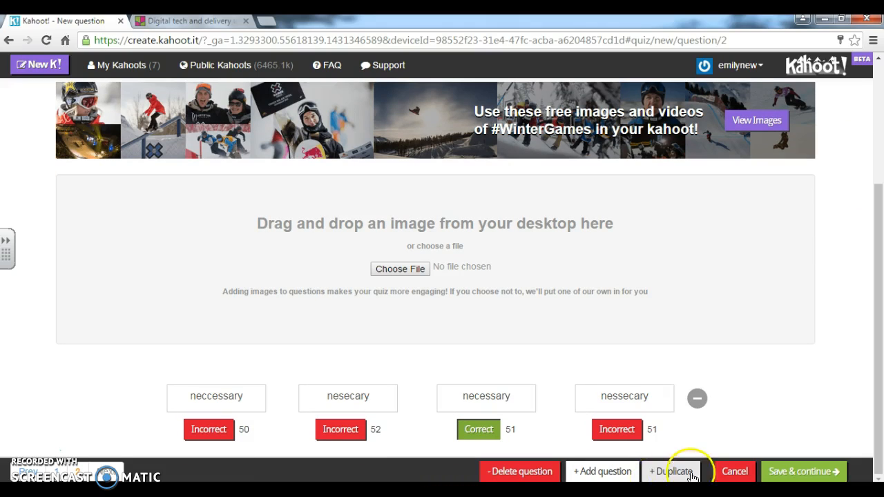
{"action": "left_click", "coordinate": [778, 475]}
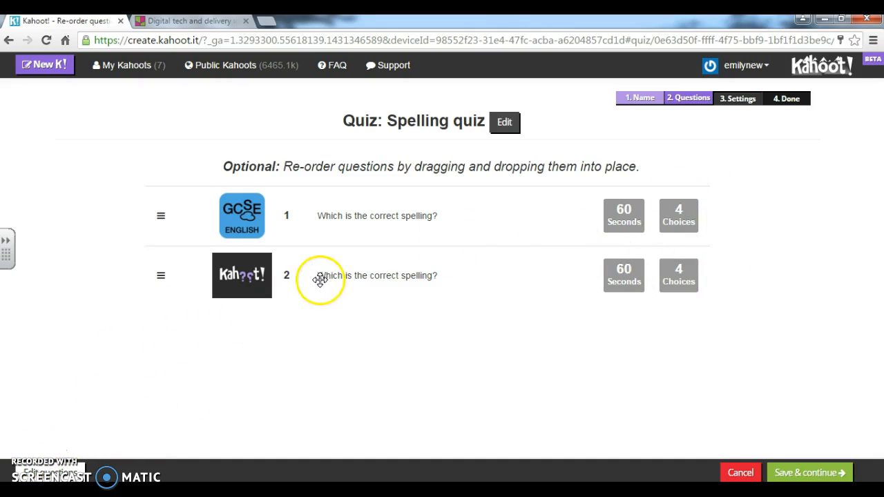
Move the second question above the GCSE English question, and return it to second place
{"action": "left_click_drag", "start_coordinate": [320, 276], "coordinate": [322, 224]}
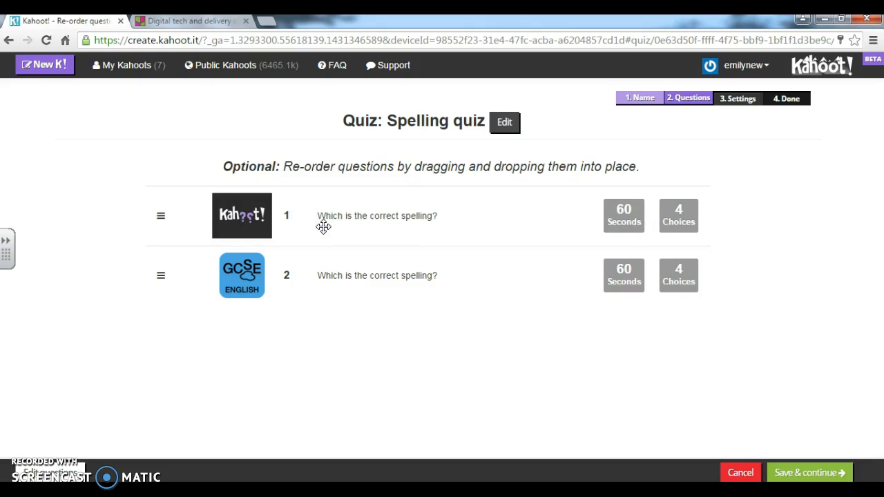
{"action": "left_click_drag", "start_coordinate": [323, 227], "coordinate": [325, 276]}
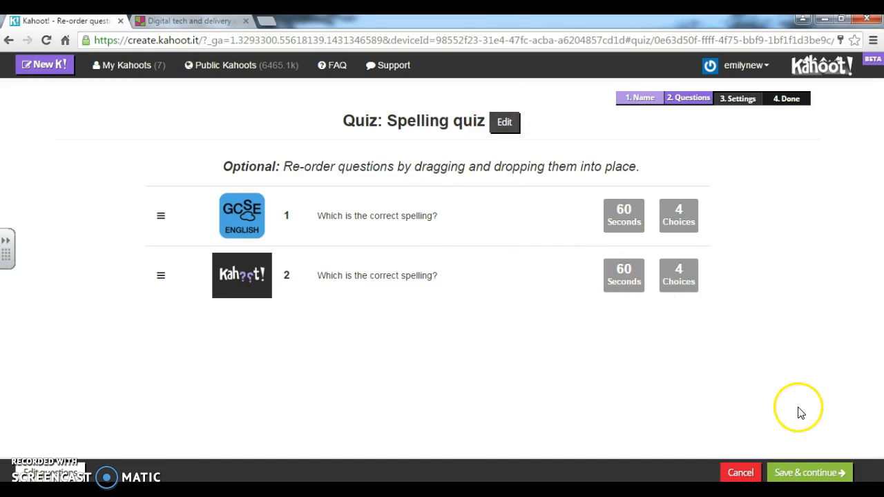
Set the quiz's privacy to Public and primary audience to School, and finish it without a cover image
{"action": "left_click", "coordinate": [803, 473]}
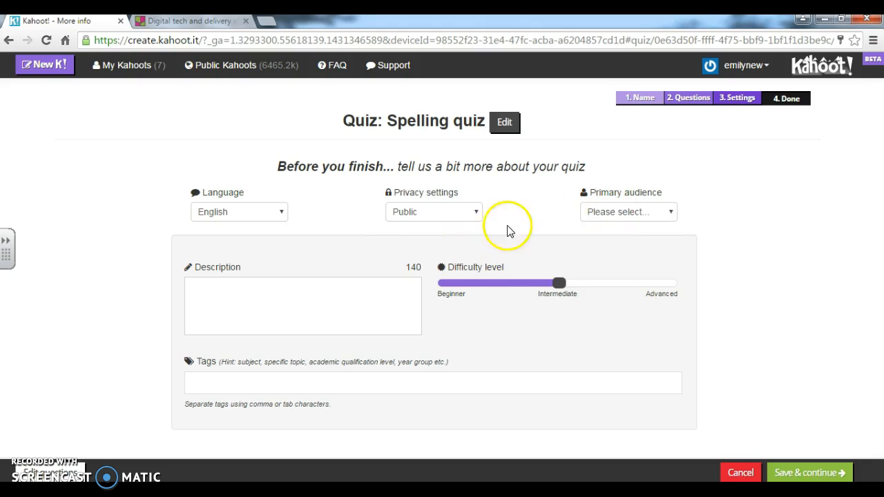
{"action": "left_click", "coordinate": [458, 217]}
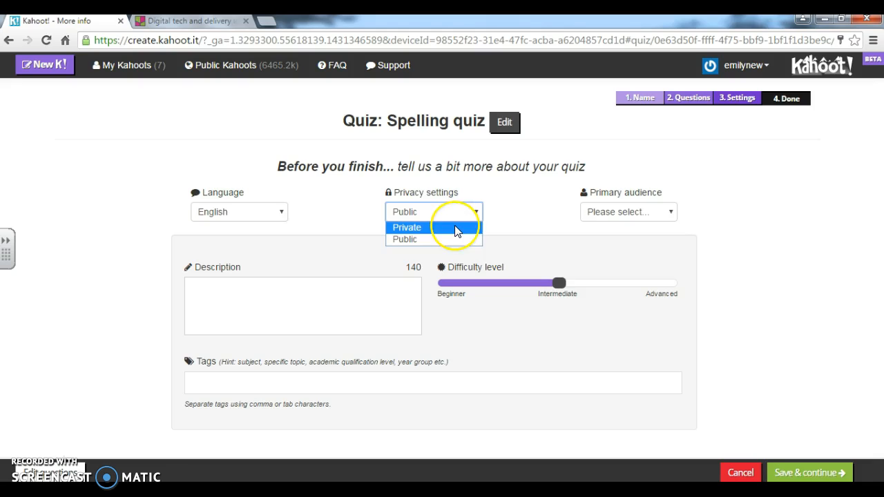
{"action": "left_click", "coordinate": [450, 238]}
{"action": "left_click", "coordinate": [625, 211]}
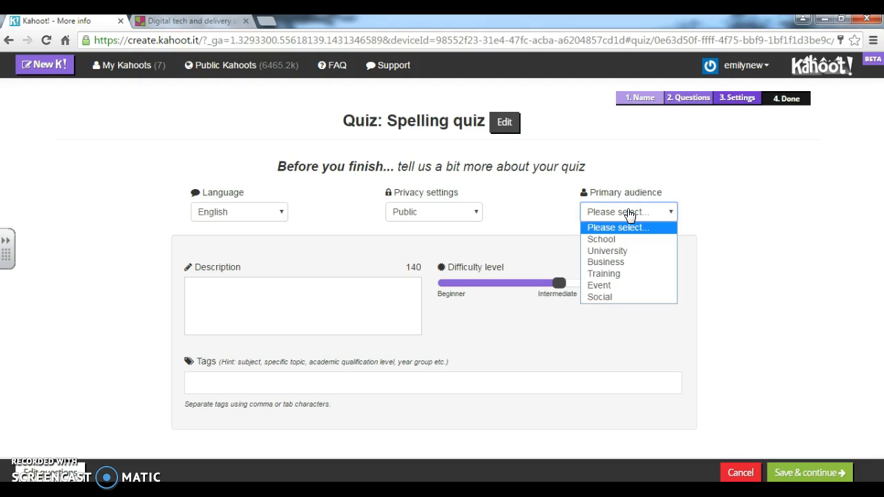
{"action": "left_click_drag", "start_coordinate": [627, 230], "coordinate": [634, 248]}
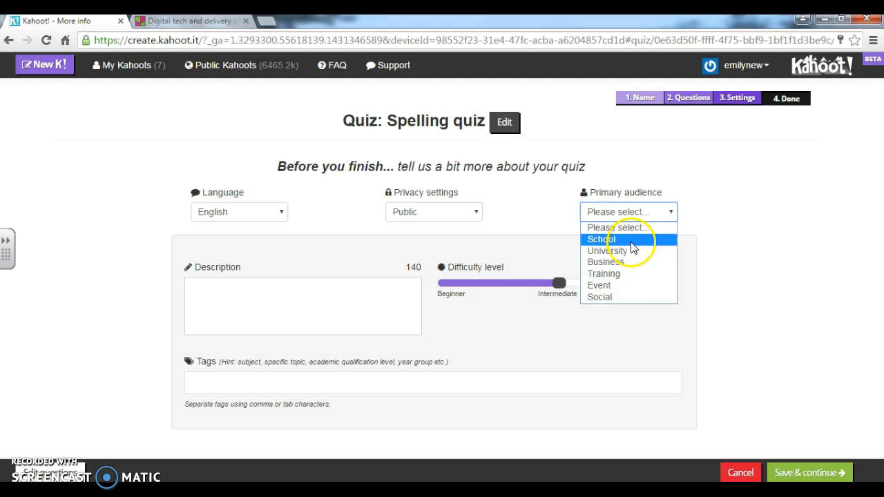
{"action": "left_click", "coordinate": [634, 247]}
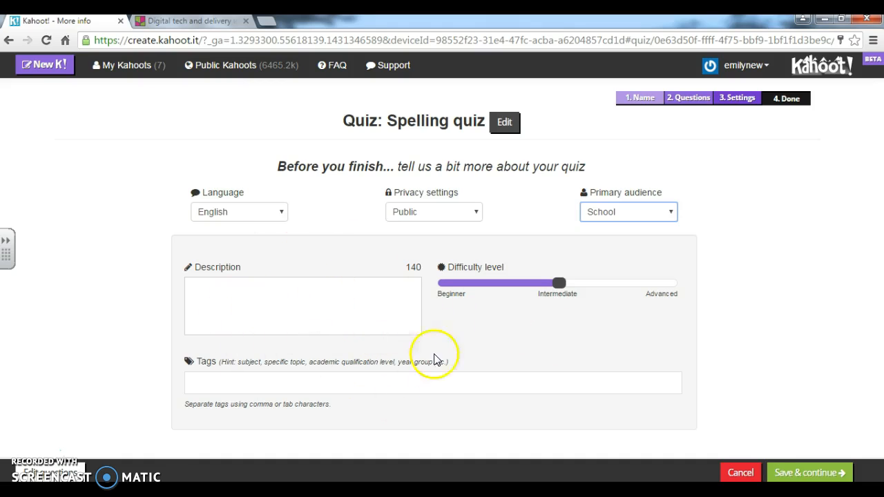
{"action": "left_click", "coordinate": [798, 472]}
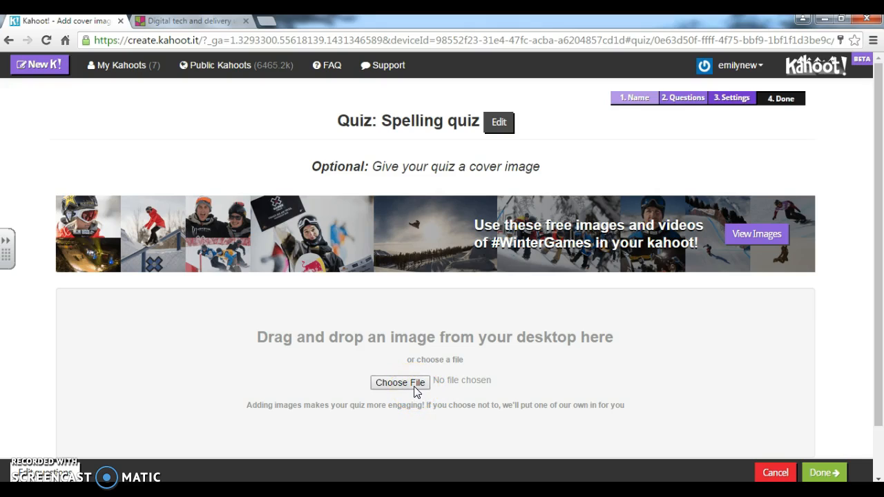
{"action": "left_click", "coordinate": [825, 472]}
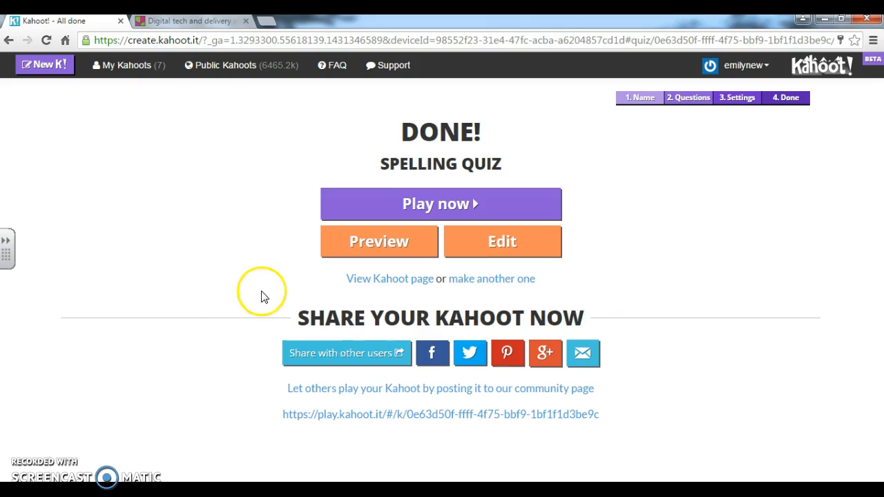
Go to the list of own kahoots and open the details page of "Spelling quiz"
{"action": "left_click", "coordinate": [25, 452]}
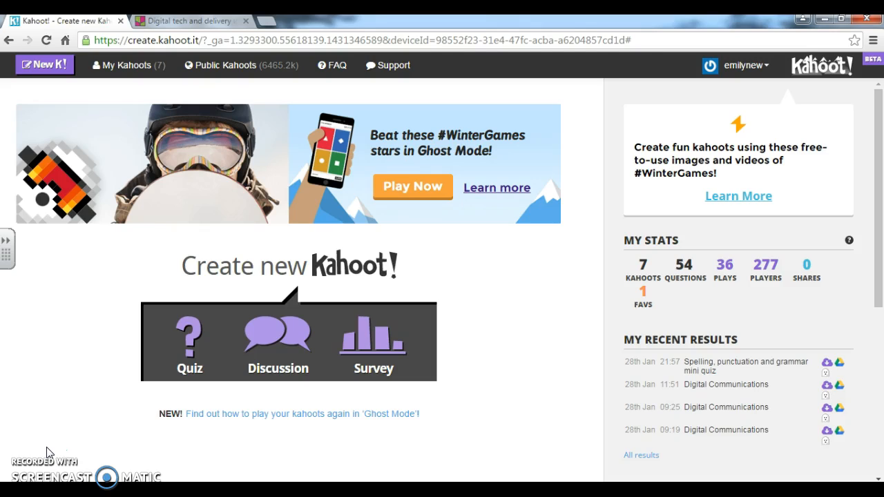
{"action": "left_click", "coordinate": [81, 351]}
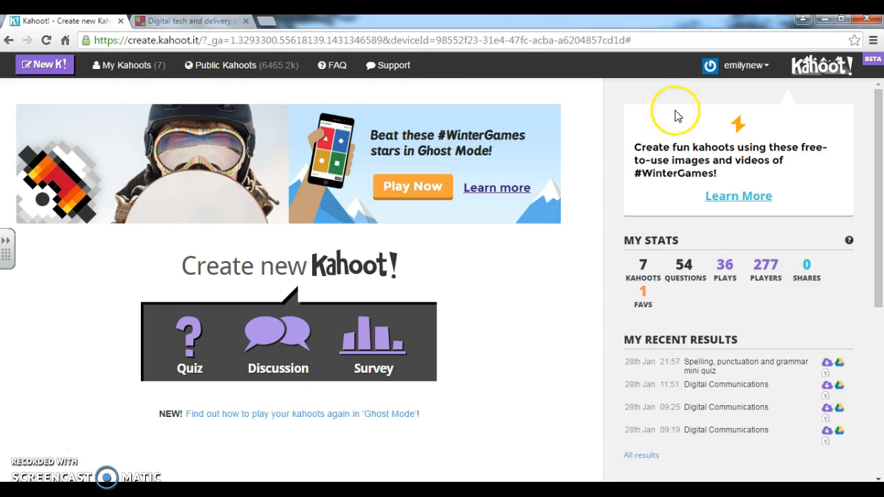
{"action": "left_click", "coordinate": [144, 69]}
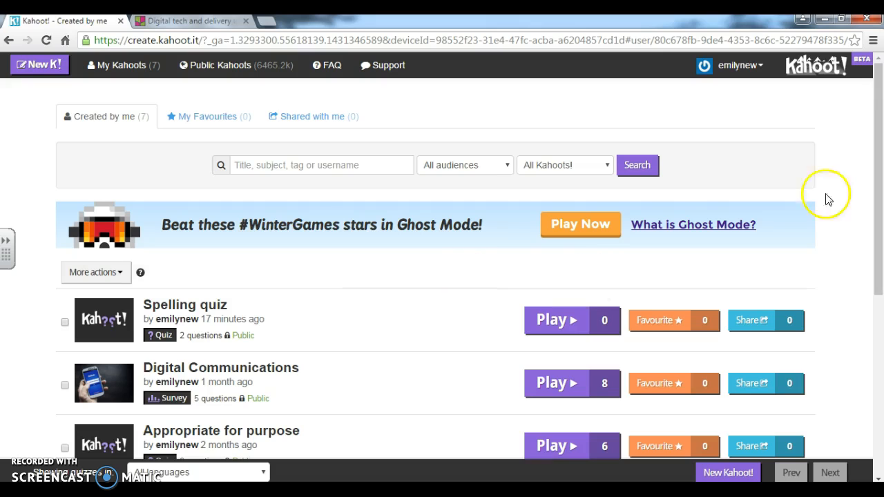
{"action": "left_click_drag", "start_coordinate": [879, 187], "coordinate": [881, 219]}
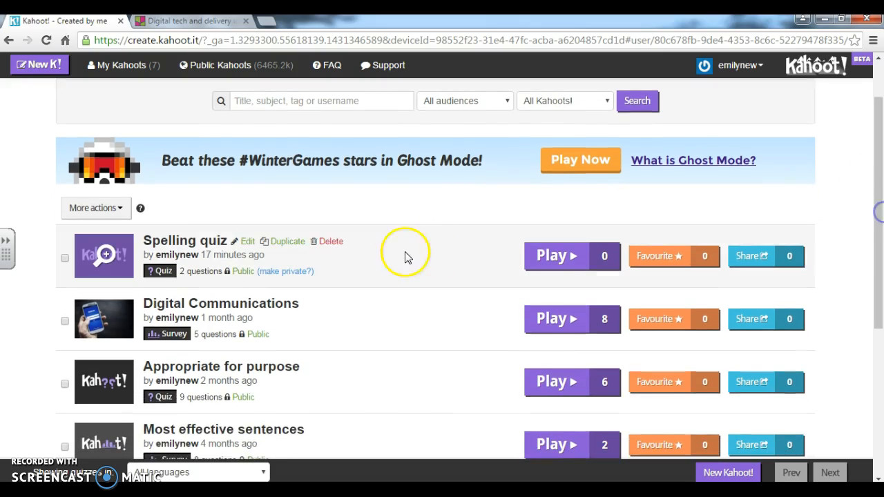
{"action": "left_click", "coordinate": [197, 243]}
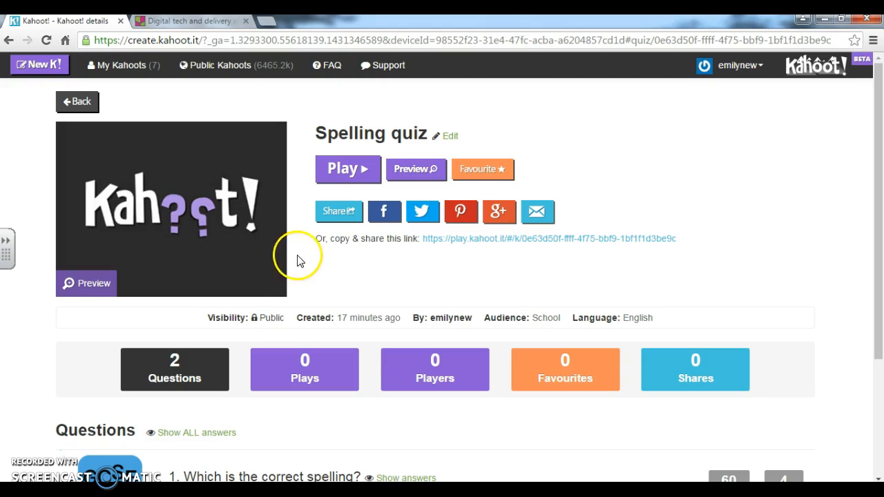
Open the preview of the Spelling quiz and launch it with the default game options
{"action": "left_click", "coordinate": [426, 178]}
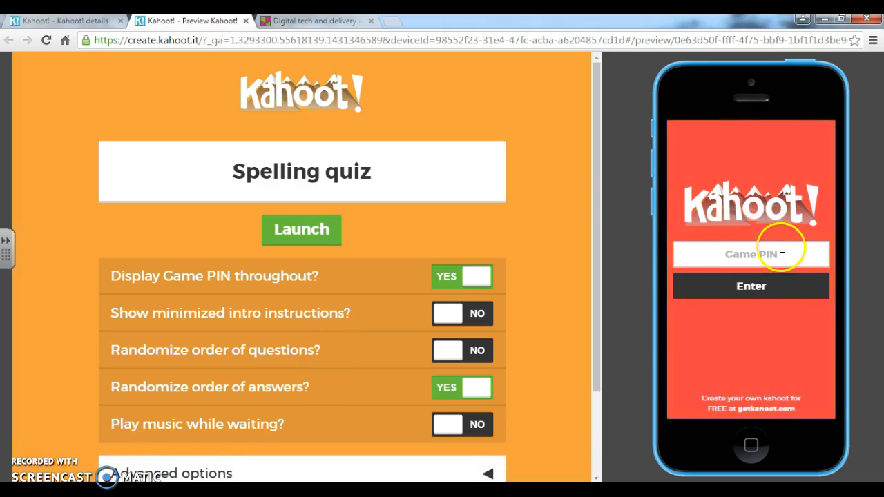
{"action": "left_click_drag", "start_coordinate": [602, 168], "coordinate": [601, 232]}
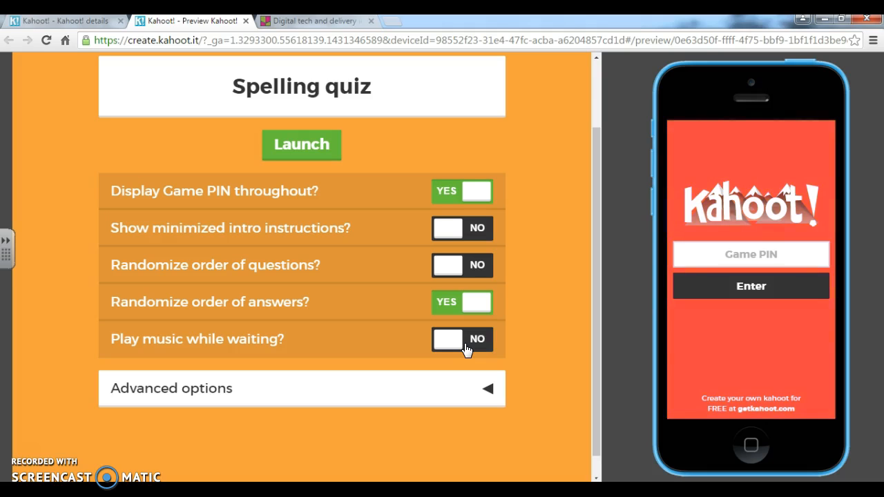
{"action": "left_click", "coordinate": [424, 305]}
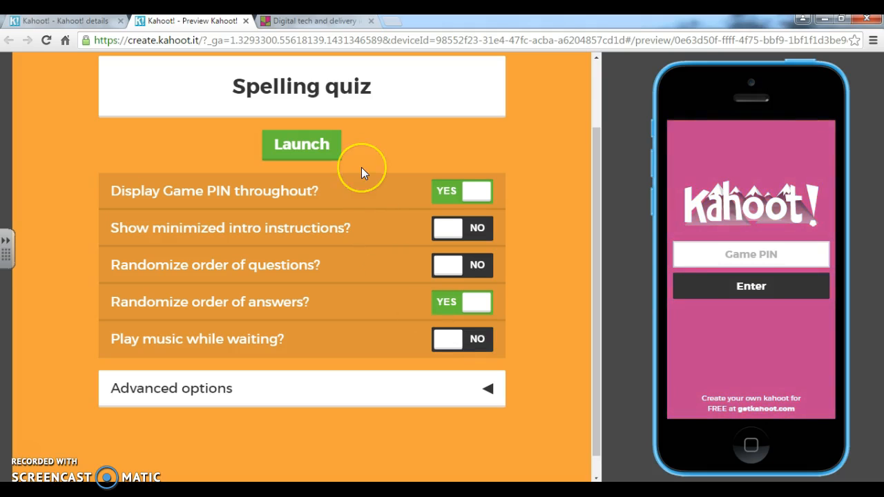
{"action": "left_click", "coordinate": [319, 145]}
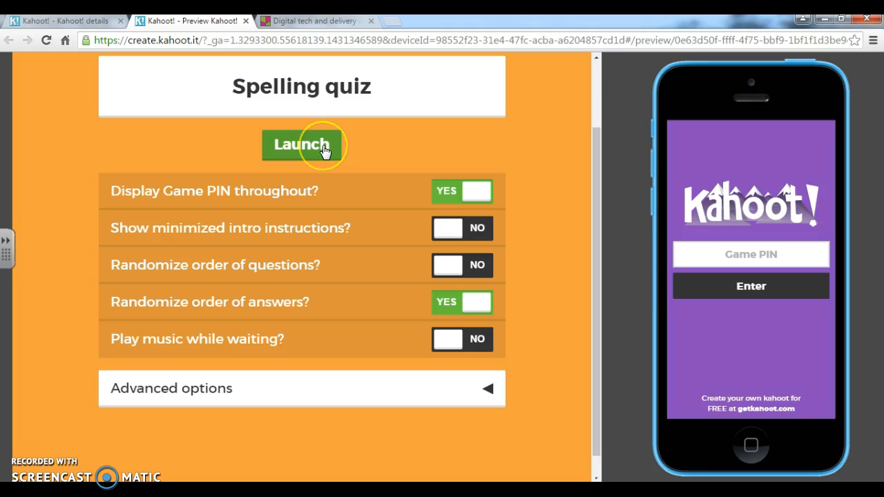
{"action": "left_click", "coordinate": [323, 148]}
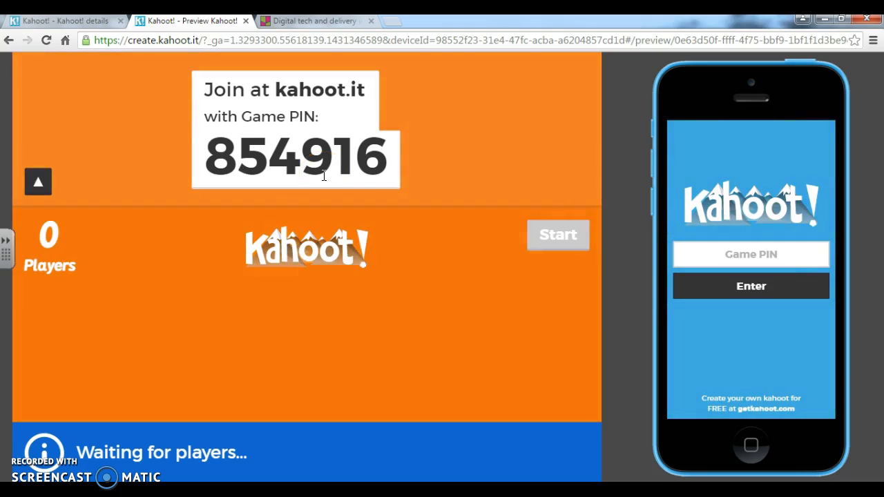
Join the previewed game on the phone with the game PIN and the player's nickname, and remove that player from the lobby
{"action": "left_click", "coordinate": [737, 254]}
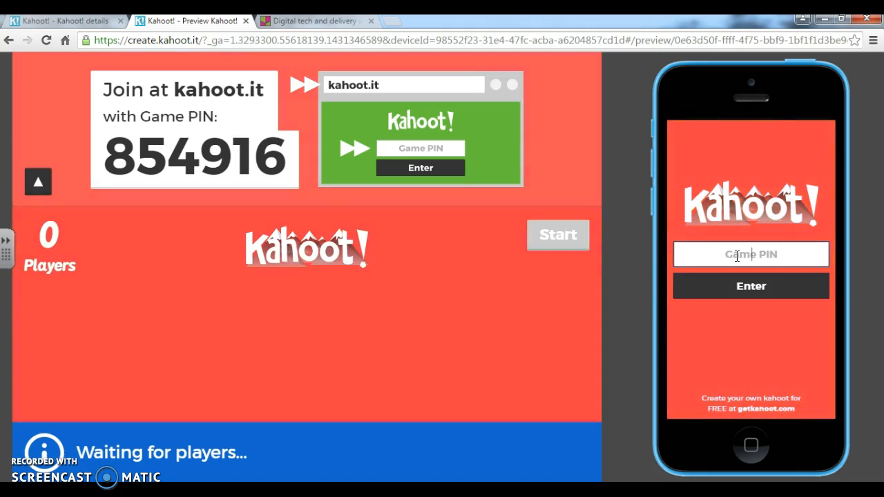
{"action": "type", "text": "54"}
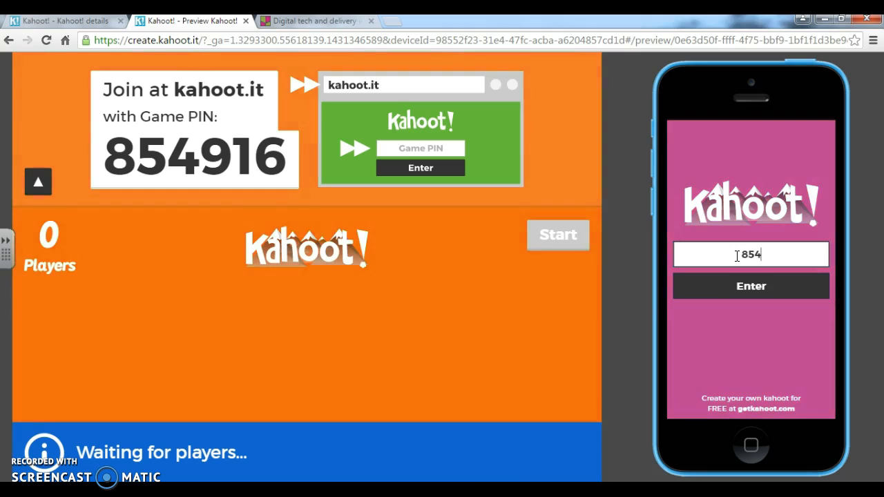
{"action": "type", "text": "916"}
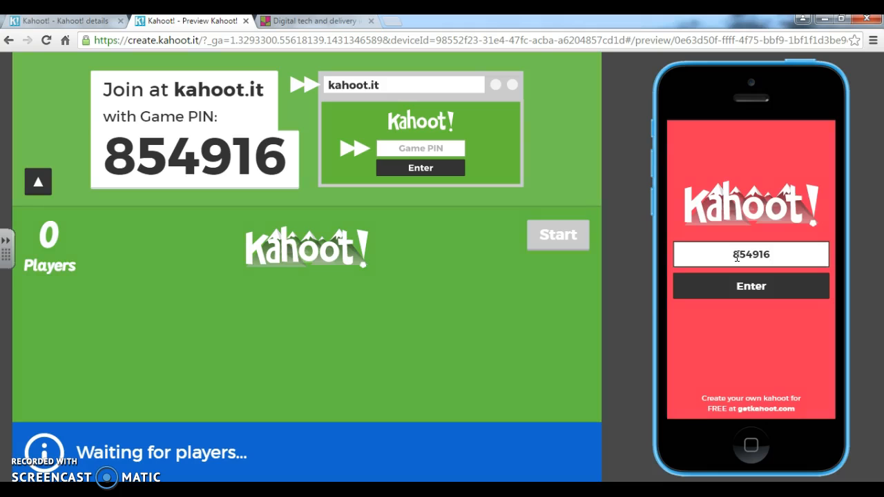
{"action": "left_click", "coordinate": [746, 290]}
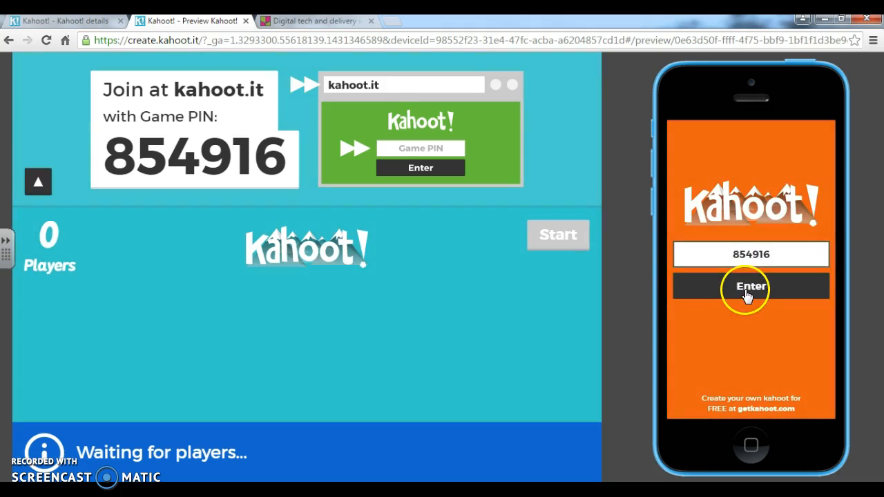
{"action": "left_click", "coordinate": [761, 317]}
{"action": "left_click", "coordinate": [739, 253]}
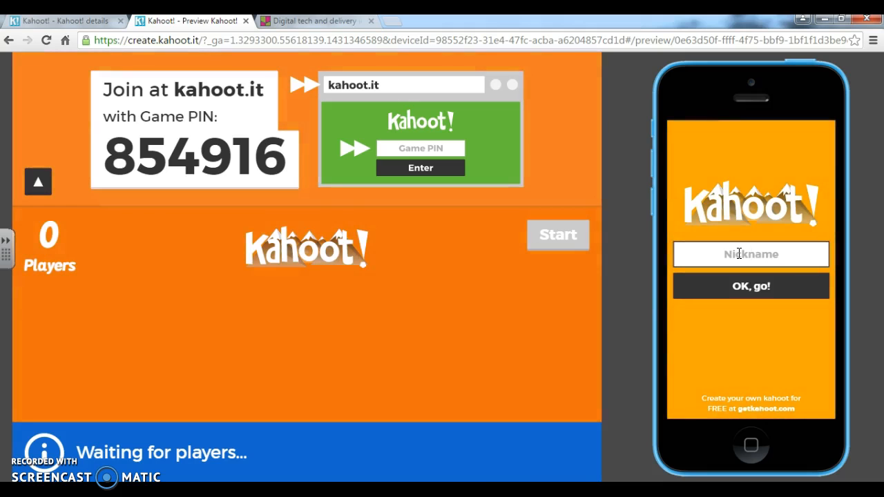
{"action": "type", "text": "Emily"}
{"action": "left_click", "coordinate": [769, 285]}
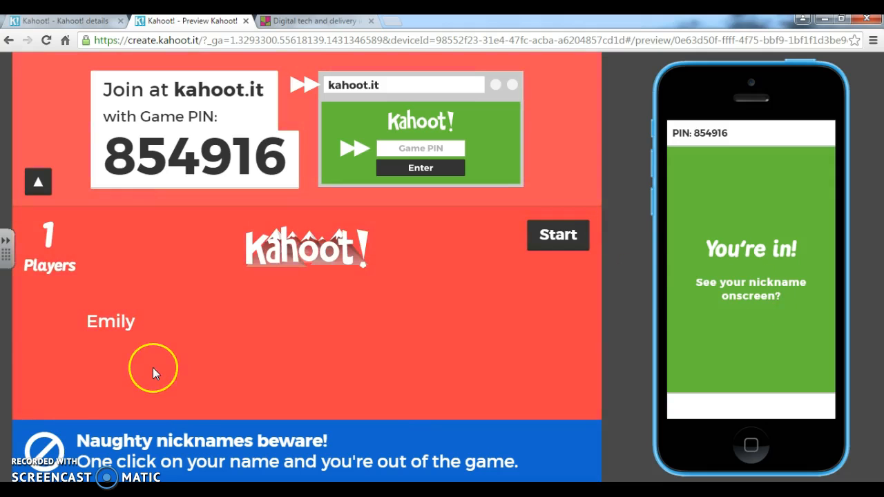
{"action": "left_click", "coordinate": [119, 322]}
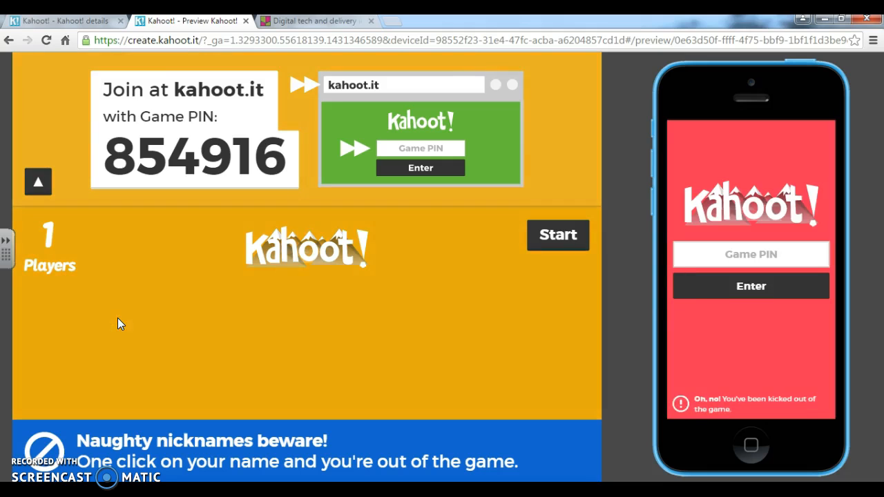
Rejoin the game on the phone by entering the game PIN and the player's nickname again
{"action": "left_click", "coordinate": [735, 258]}
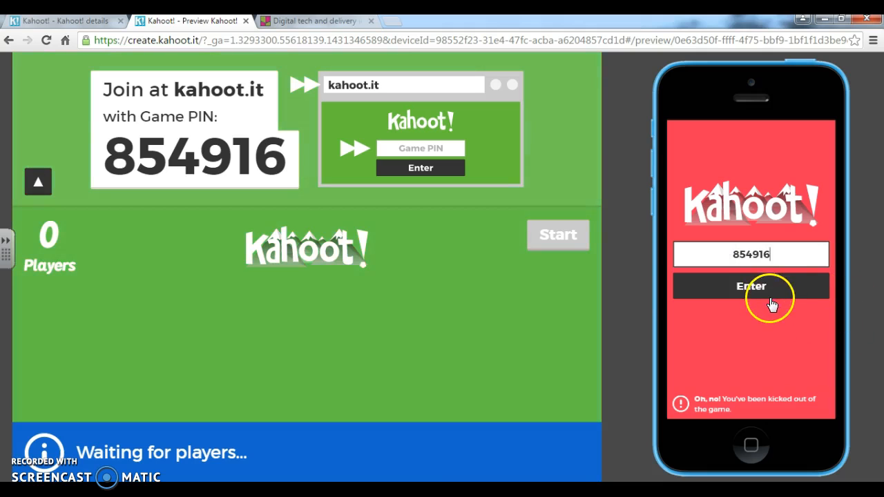
{"action": "left_click", "coordinate": [772, 296]}
{"action": "left_click", "coordinate": [751, 253]}
{"action": "type", "text": "Em"}
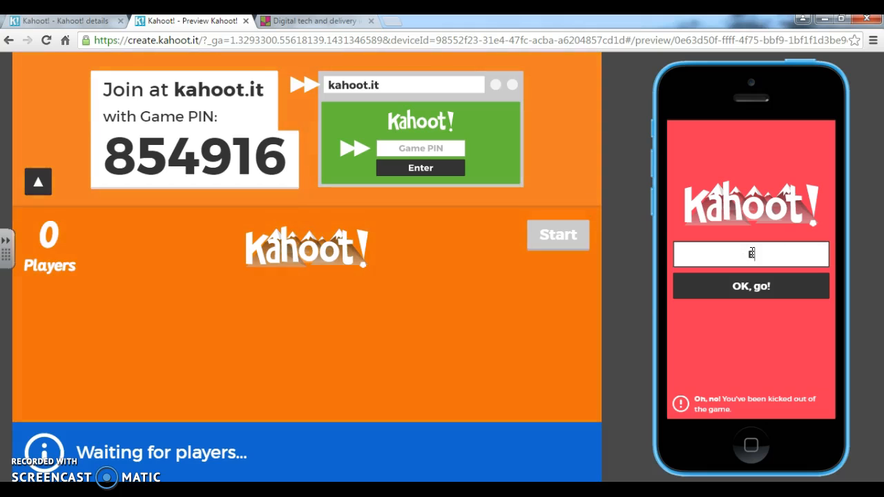
{"action": "type", "text": "ily"}
{"action": "left_click", "coordinate": [757, 285]}
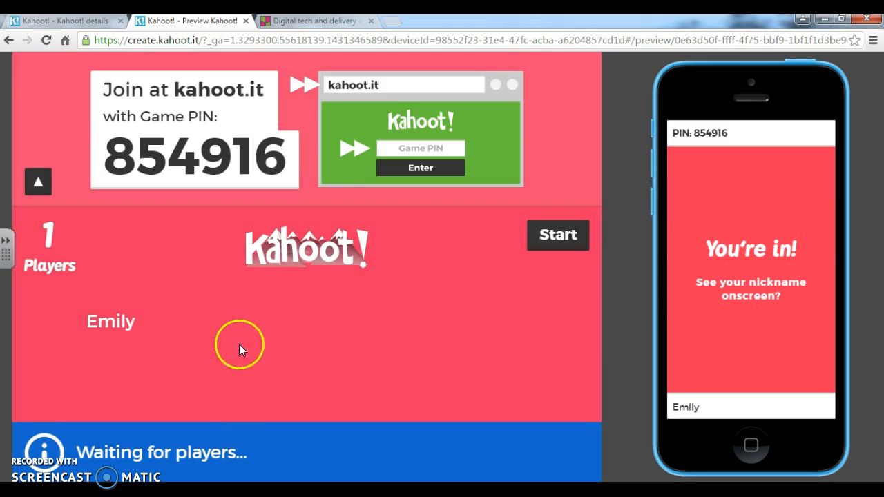
Start the game, answer the first question with "definitely" on the phone and continue past the scoreboard to the second question
{"action": "left_click", "coordinate": [556, 238]}
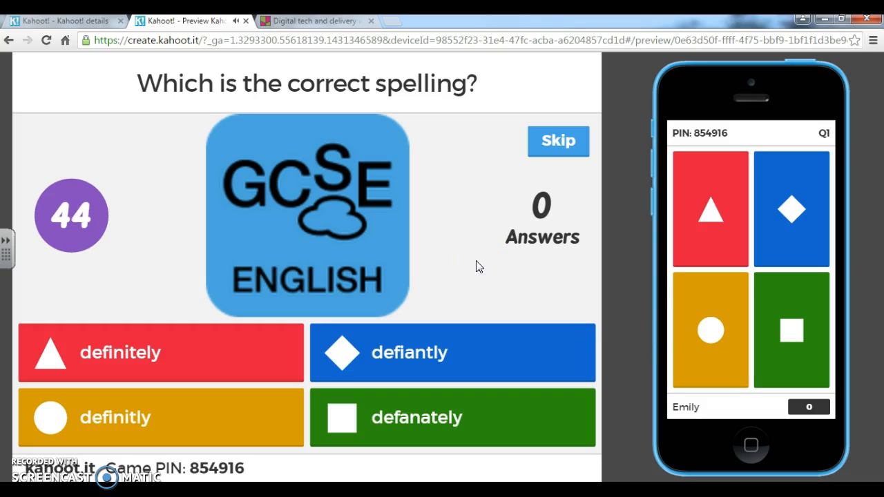
{"action": "left_click", "coordinate": [700, 204]}
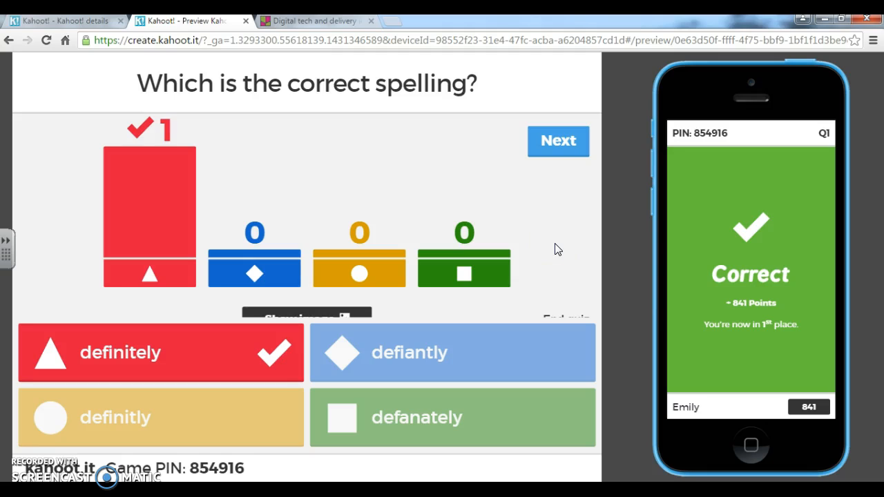
{"action": "left_click", "coordinate": [563, 142]}
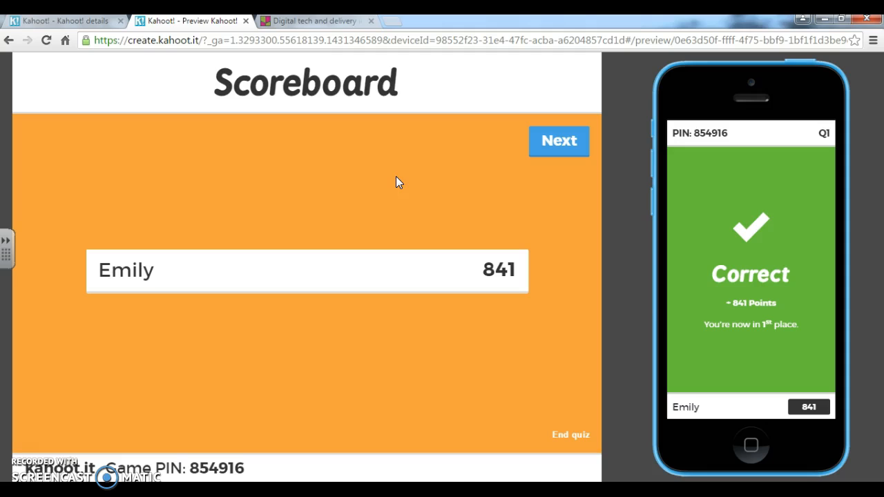
{"action": "left_click", "coordinate": [569, 148]}
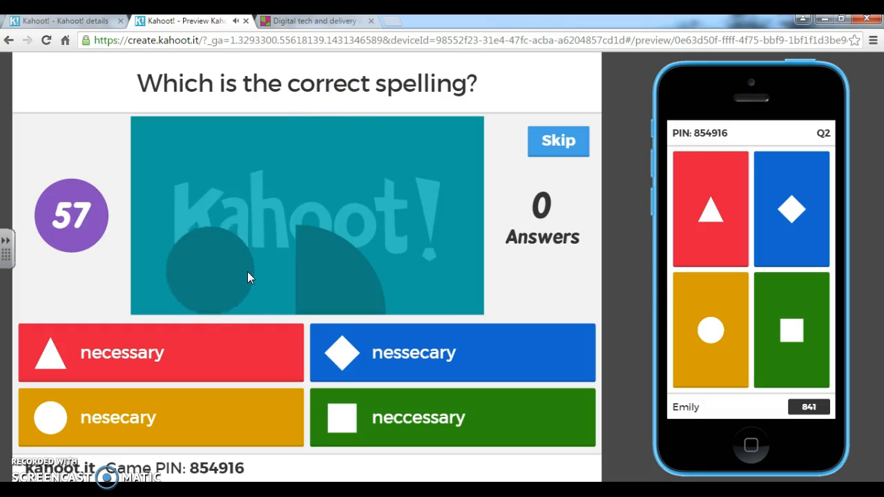
Answer the second question with "necessary" on the phone, and end the quiz from the scoreboard
{"action": "left_click", "coordinate": [704, 236]}
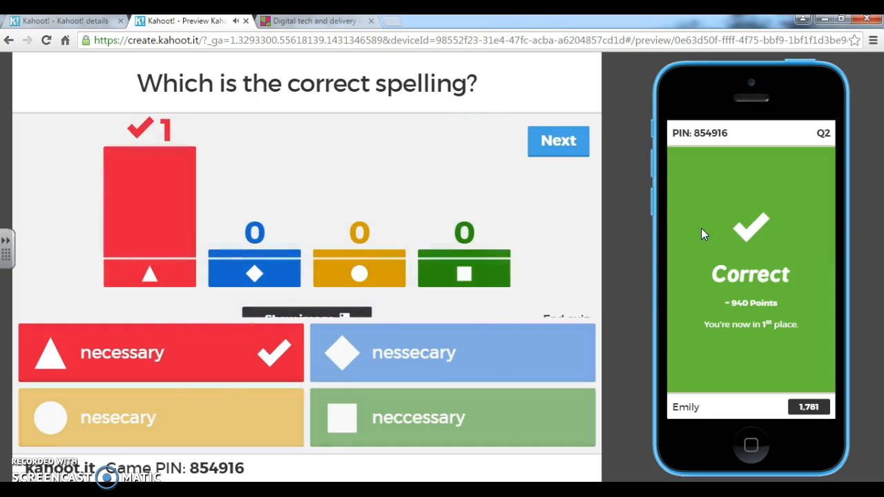
{"action": "left_click", "coordinate": [547, 138]}
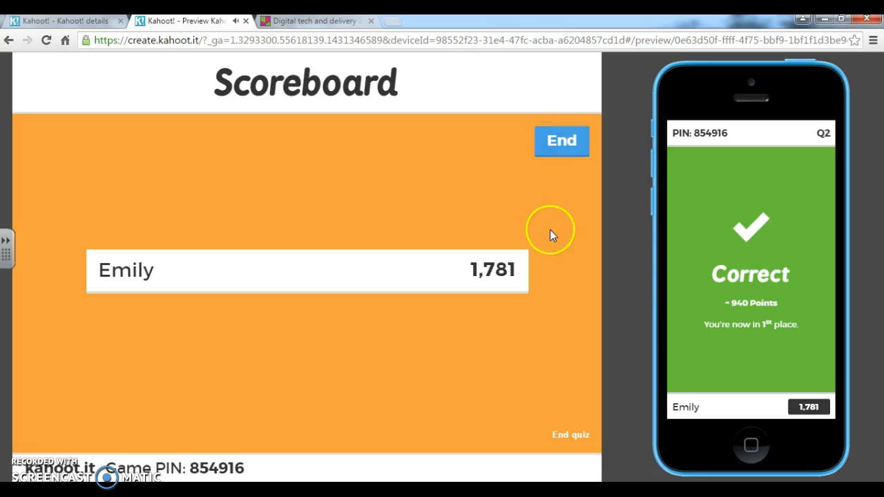
{"action": "left_click", "coordinate": [573, 142]}
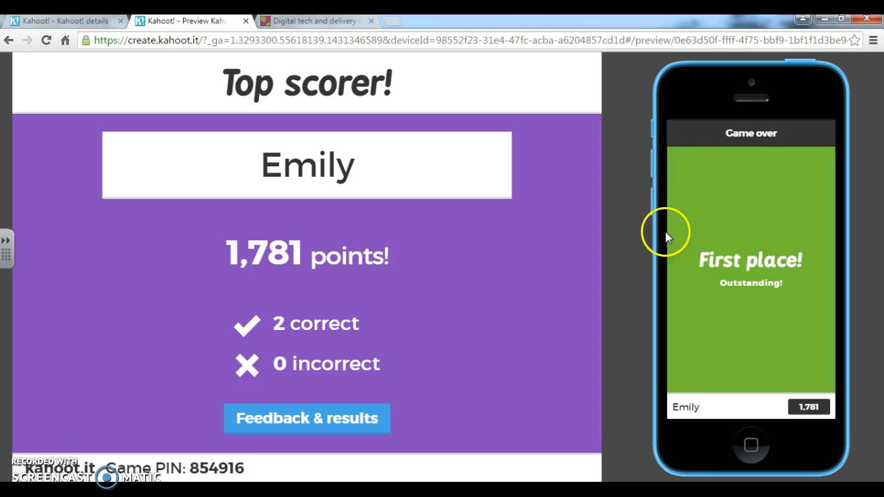
Rate the kahoot five stars with thumbs up for learning and recommending and a happy feeling, and show the final results
{"action": "left_click", "coordinate": [373, 425]}
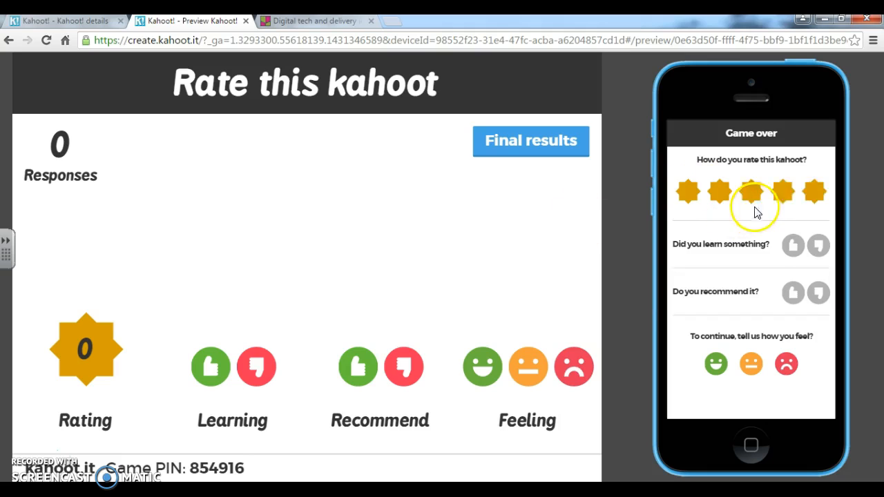
{"action": "left_click", "coordinate": [814, 194]}
{"action": "left_click", "coordinate": [794, 247]}
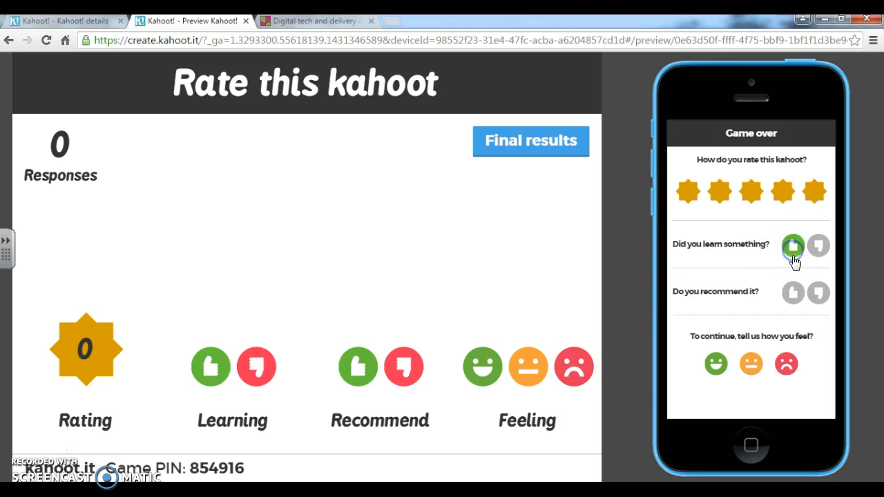
{"action": "left_click", "coordinate": [794, 294]}
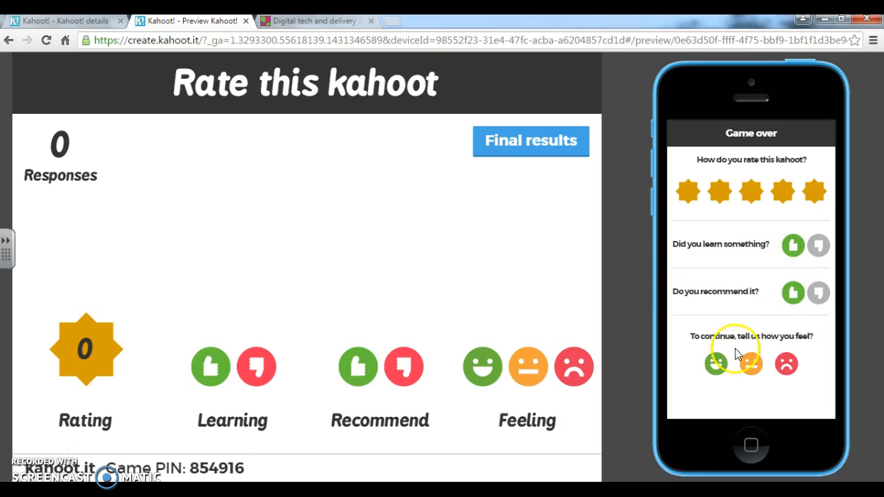
{"action": "left_click", "coordinate": [717, 366]}
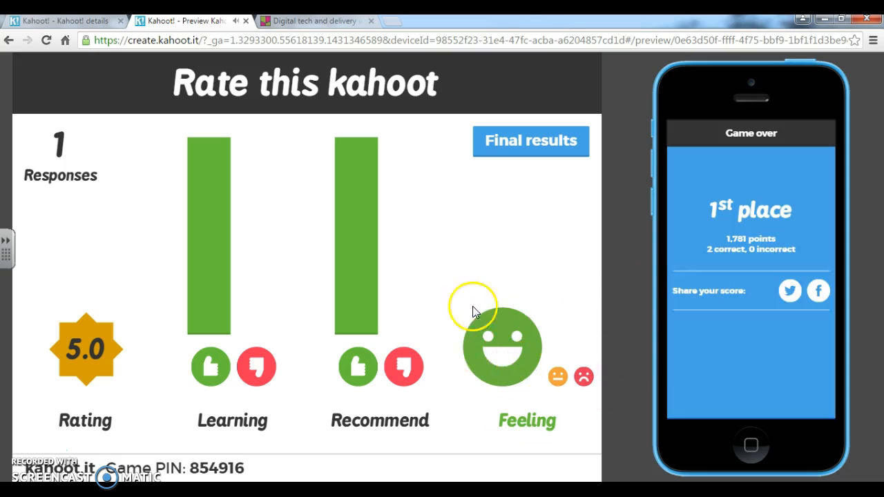
{"action": "left_click", "coordinate": [529, 141]}
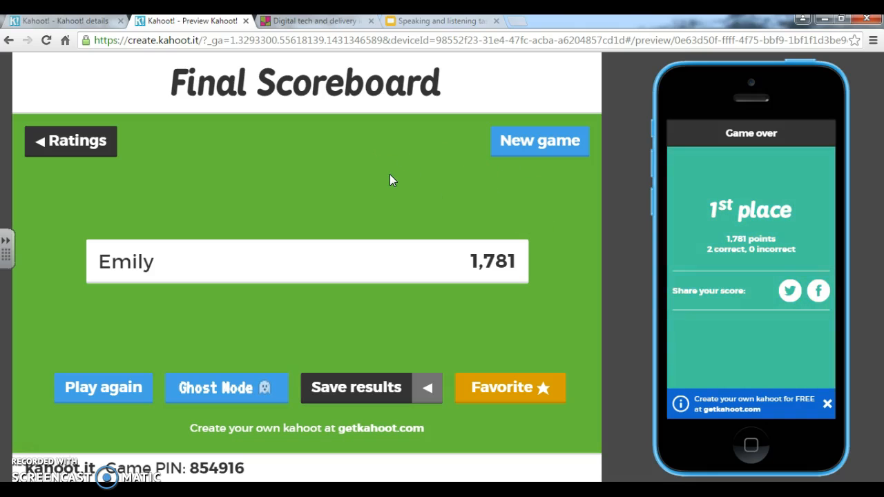
Download the game results from the final scoreboard and open the downloaded results file in Excel
{"action": "left_click", "coordinate": [420, 393]}
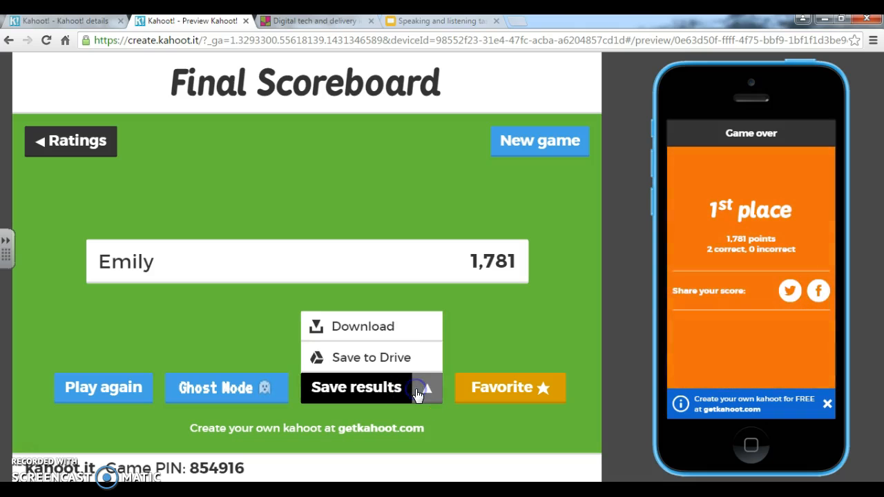
{"action": "left_click", "coordinate": [398, 329]}
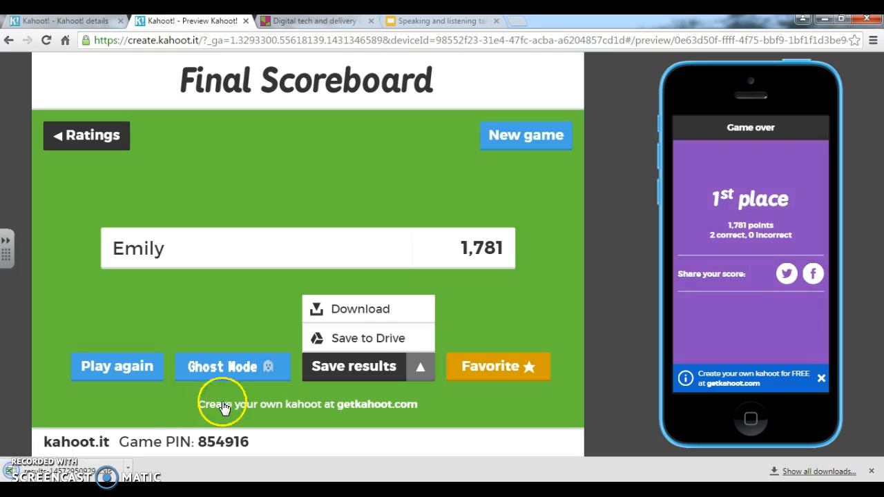
{"action": "left_click", "coordinate": [125, 467]}
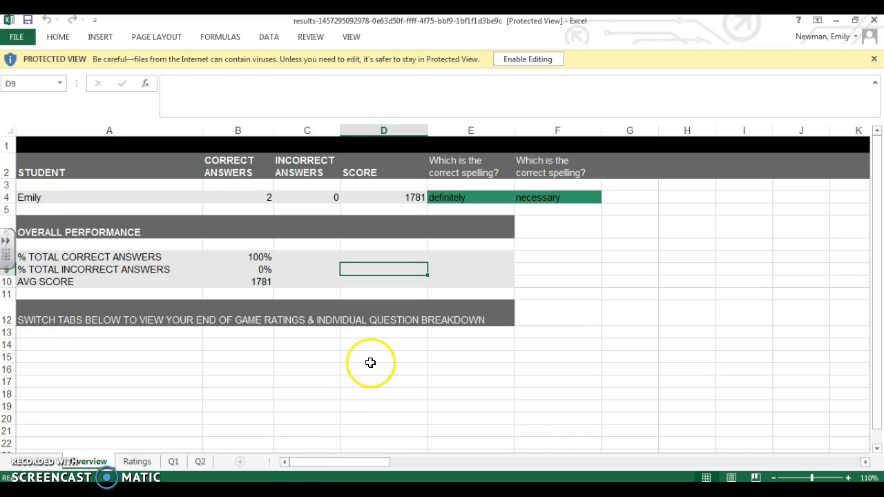
Examine the player's row and answers to both spelling questions in the Overview sheet, and return to the Kahoot final scoreboard
{"action": "left_click", "coordinate": [123, 198]}
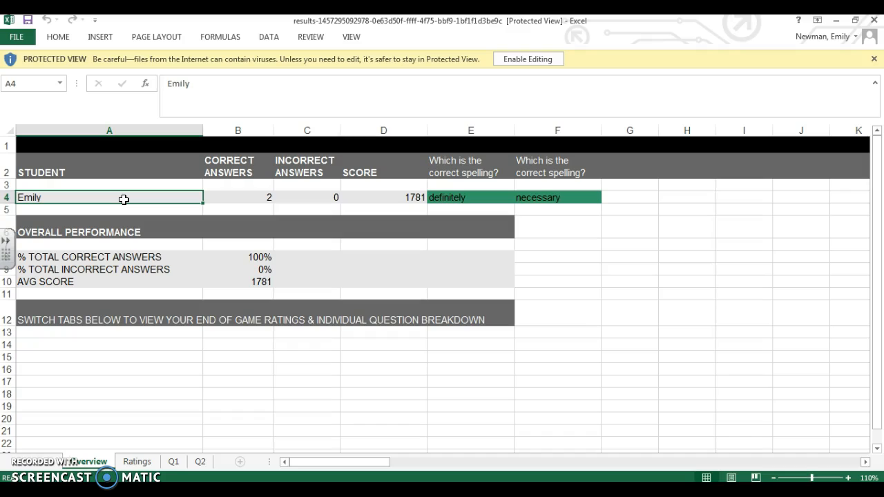
{"action": "left_click", "coordinate": [502, 198]}
{"action": "left_click", "coordinate": [529, 199]}
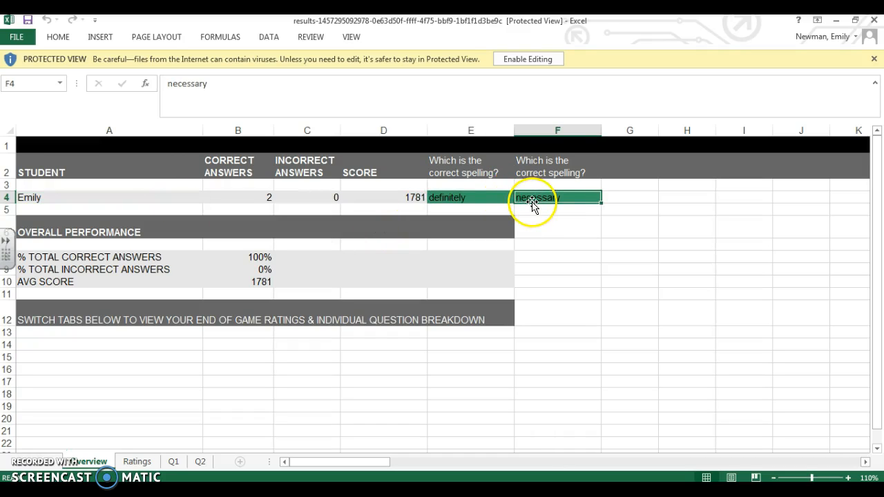
{"action": "left_click", "coordinate": [501, 198]}
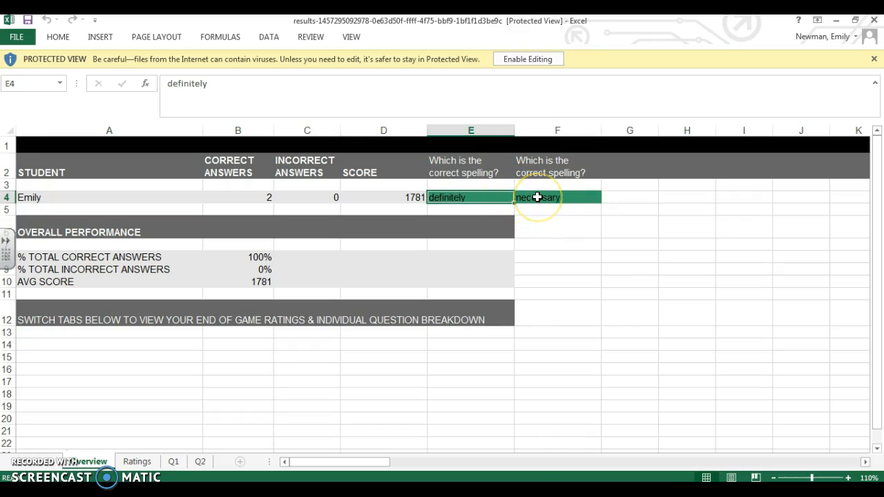
{"action": "left_click", "coordinate": [537, 197]}
{"action": "left_click", "coordinate": [472, 198]}
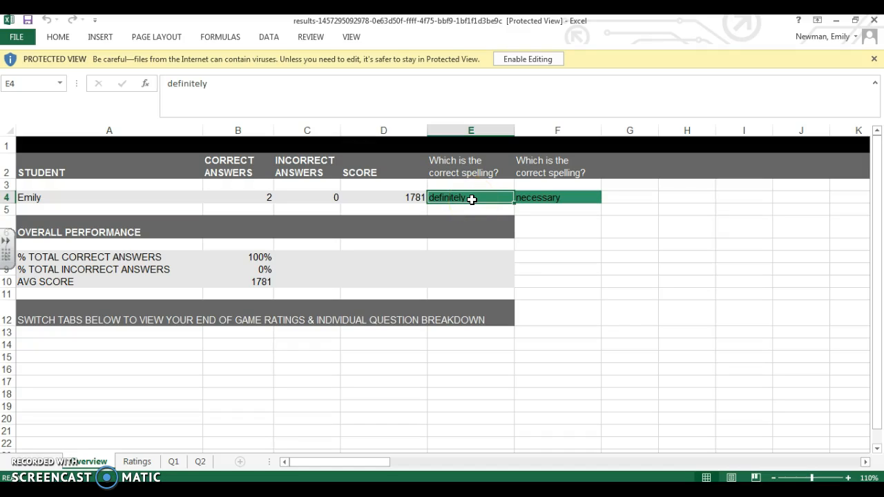
{"action": "left_click", "coordinate": [835, 20]}
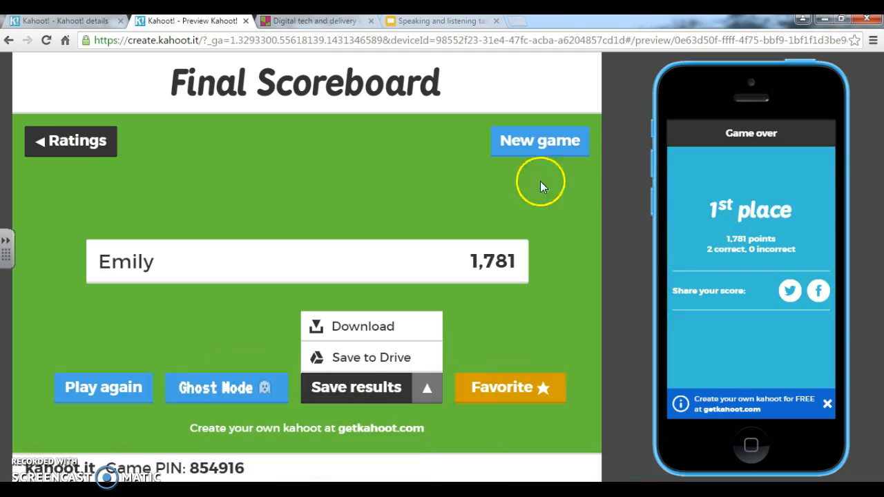